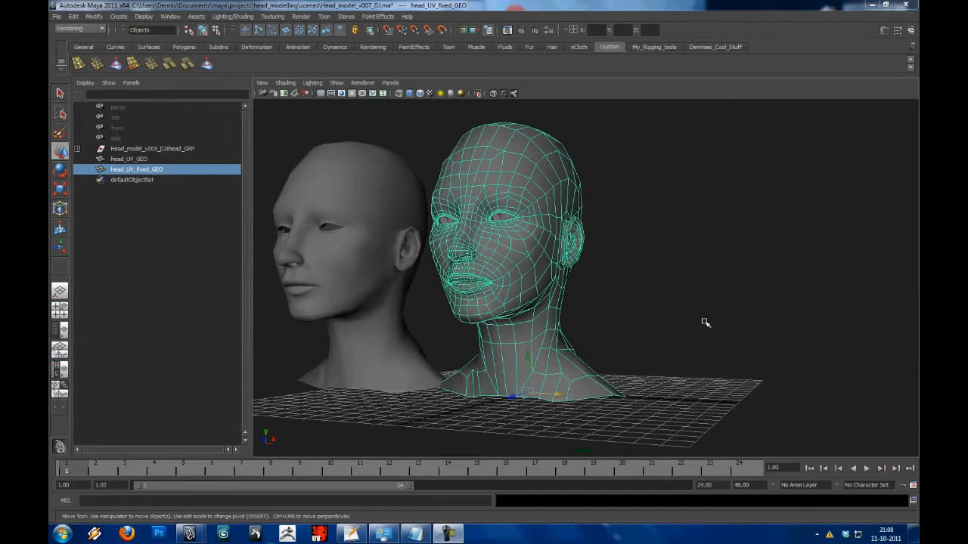
- Export the selected head_UV_fixed_GEO mesh from Maya to Mudbox
alt+drag(704, 322, 693, 326)
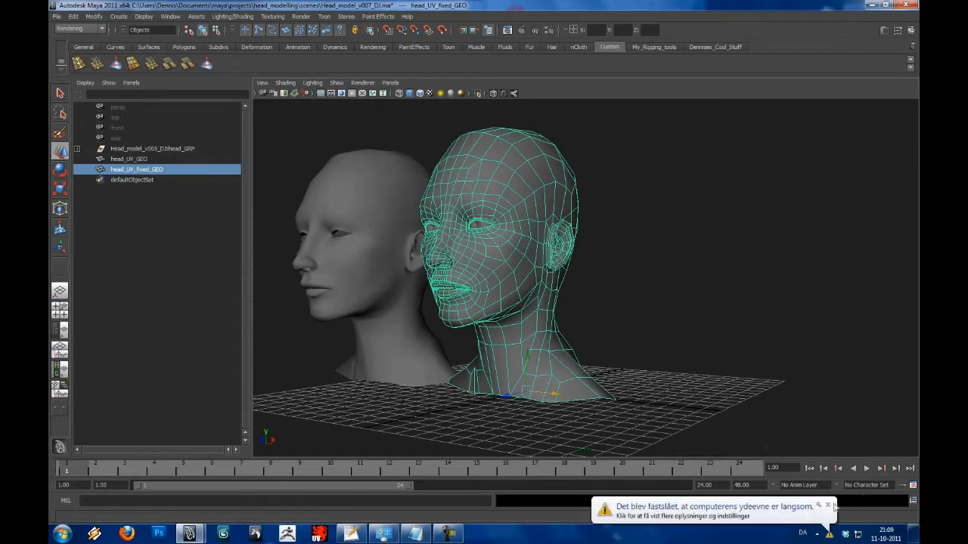
click(827, 504)
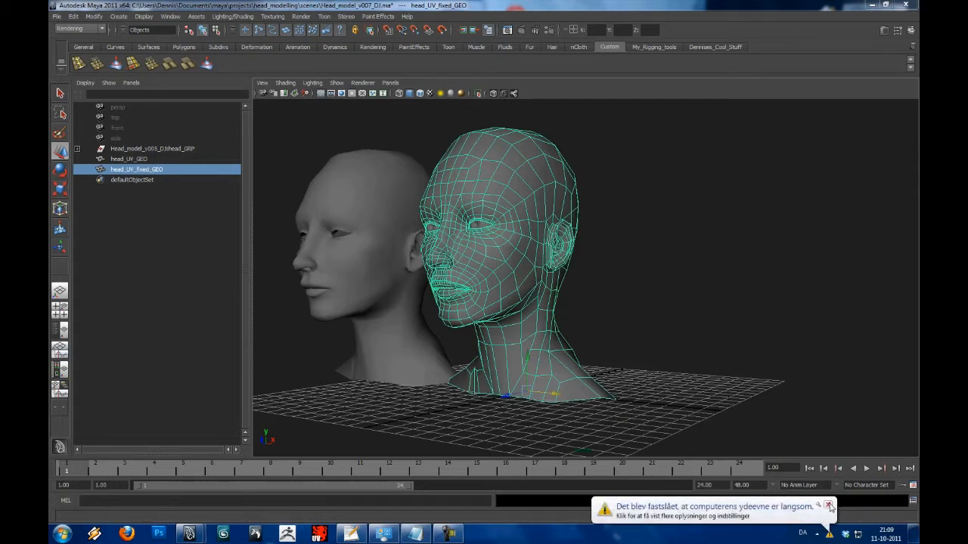
click(827, 504)
click(660, 285)
click(514, 297)
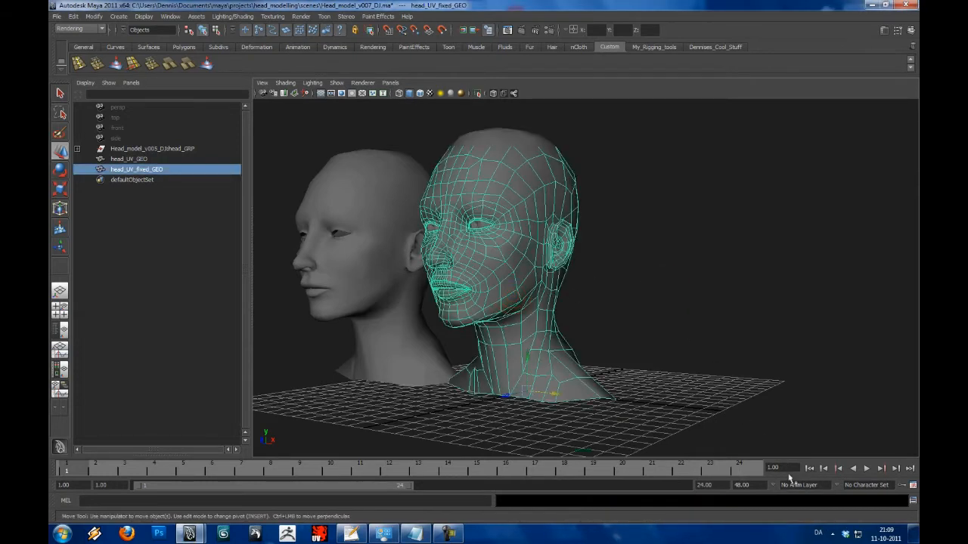
alt+drag(533, 292, 524, 286)
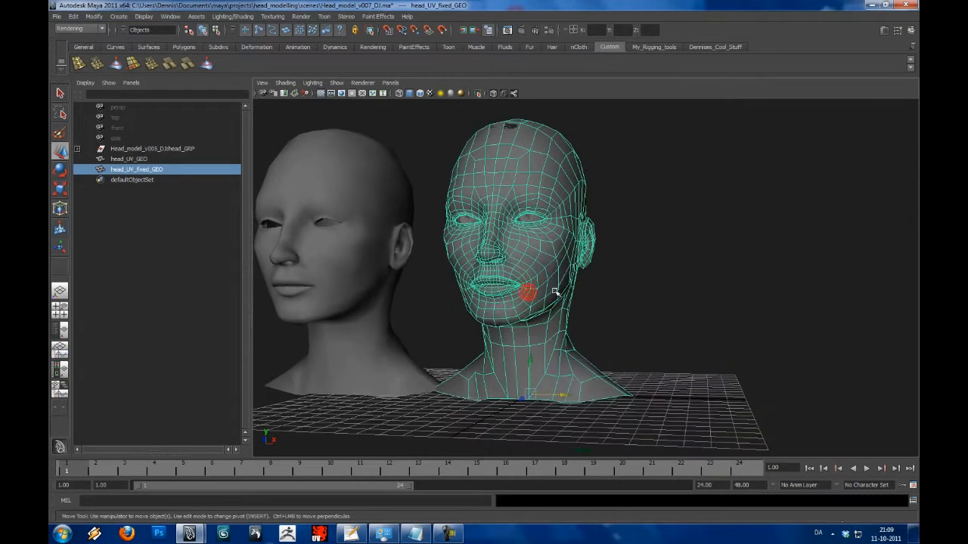
click(57, 16)
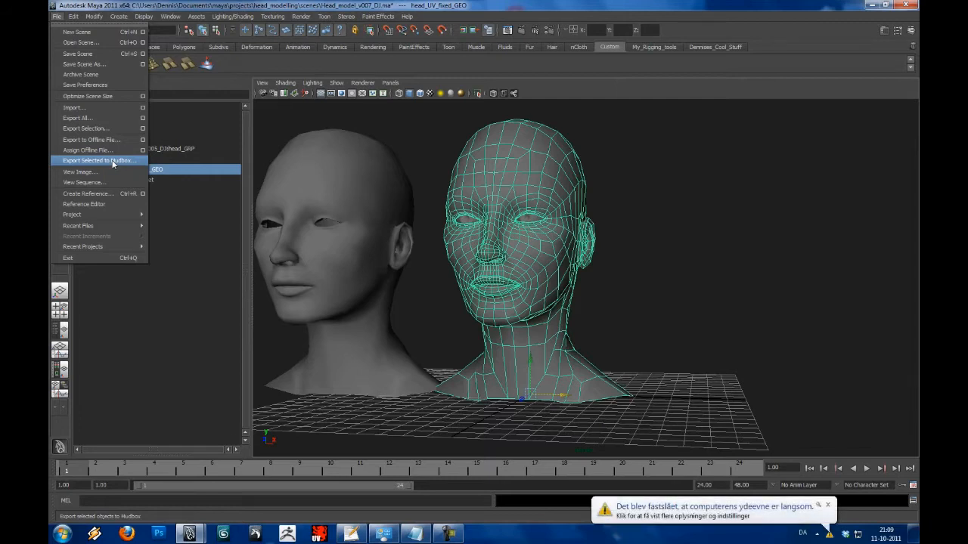
click(113, 161)
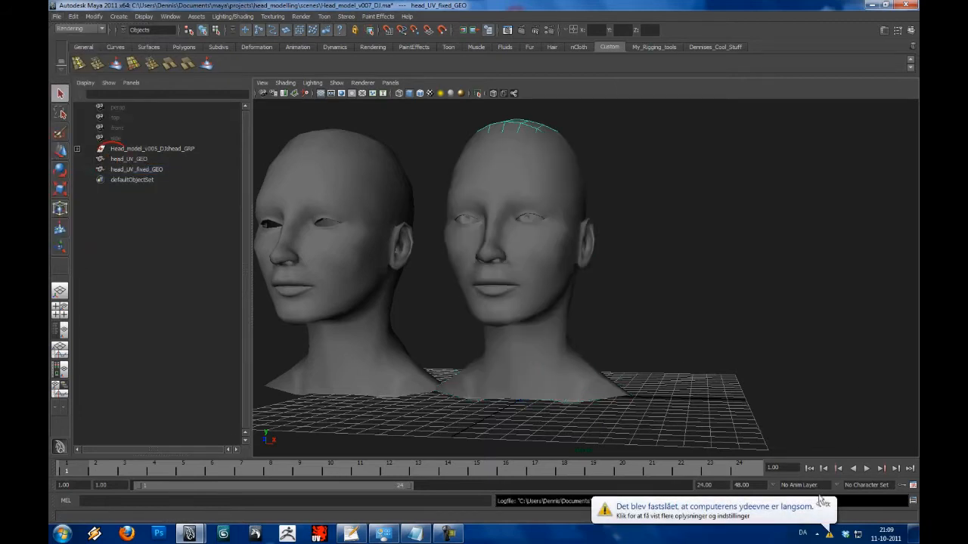
- Dismiss the system notifications and switch to Mudbox
click(828, 505)
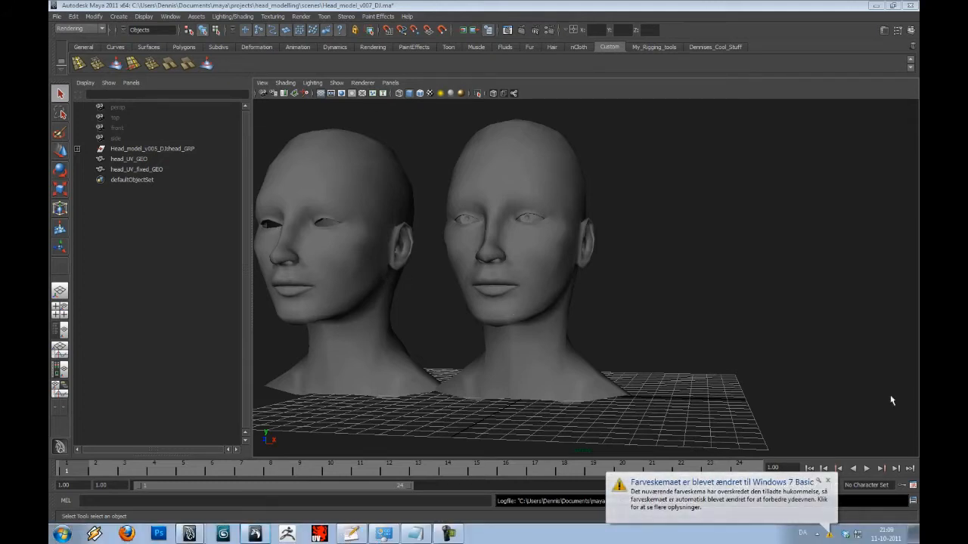
click(828, 481)
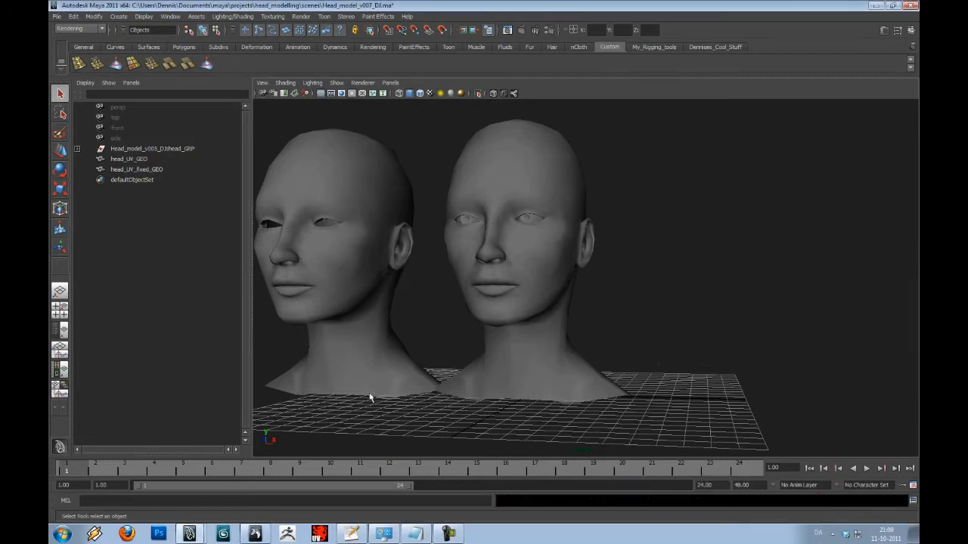
click(261, 531)
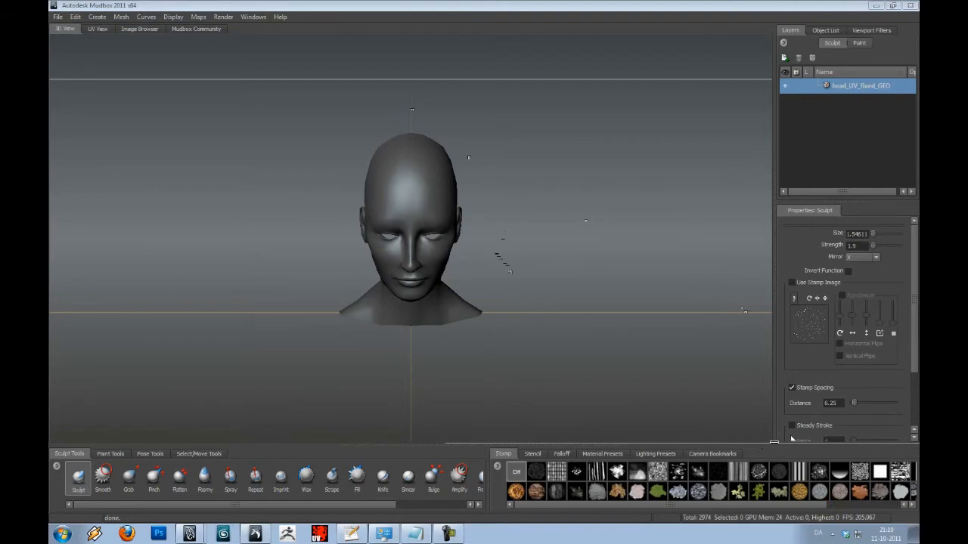
- Examine the imported head from a three-quarter angle in 3D and check its UV layout
alt+drag(589, 310, 510, 273)
scroll(384, 245, up, 5)
alt+drag(635, 276, 566, 284)
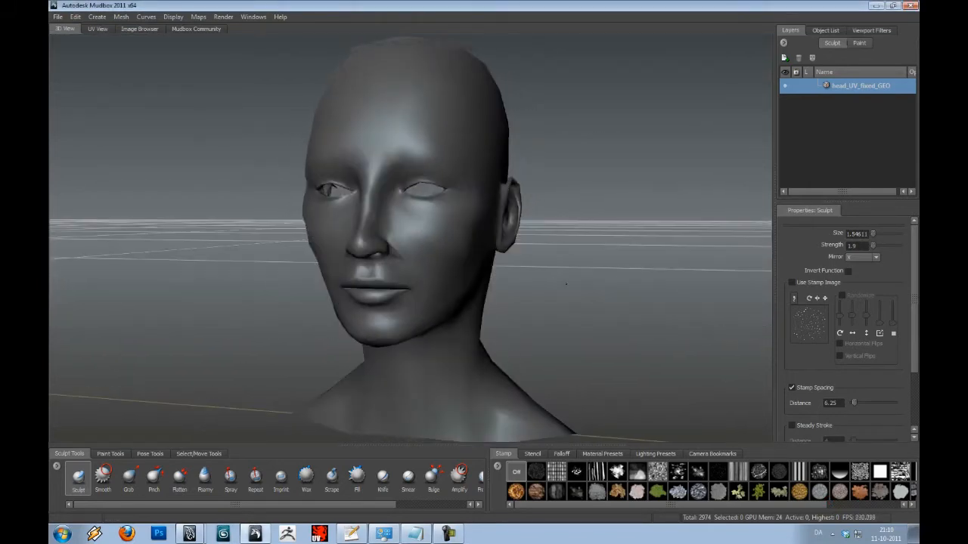
click(101, 29)
alt+right_drag(359, 214, 449, 244)
mouse_move(449, 243)
alt+middle_down()
mouse_move(453, 235)
mouse_move(454, 254)
alt+middle_up()
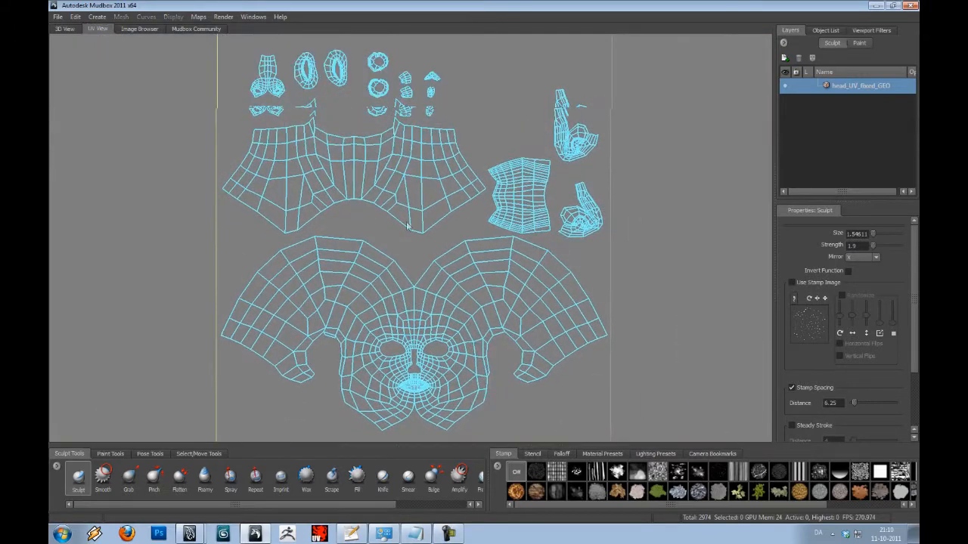
click(73, 29)
alt+drag(413, 148, 503, 231)
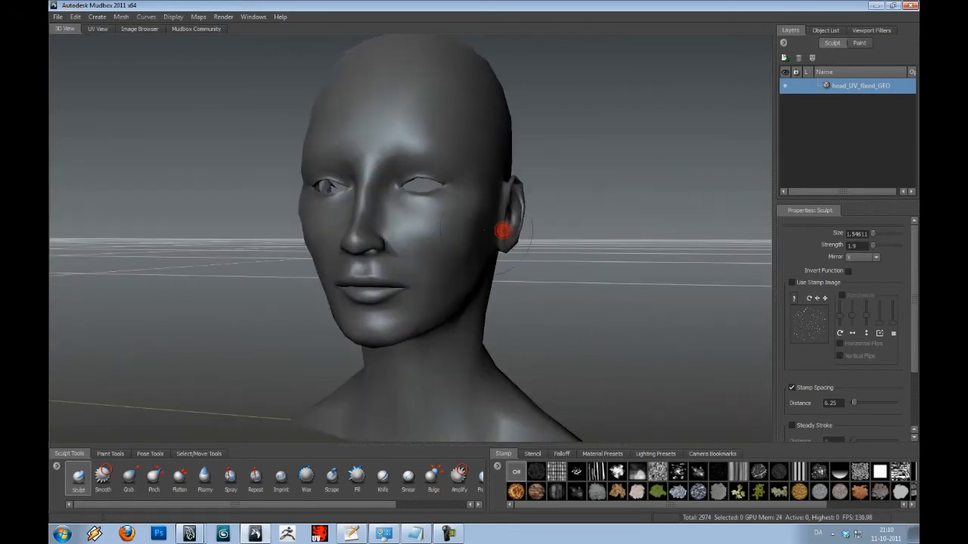
- Browse the 03_girl image folder and display the front-view face photo fitted to the window
click(535, 454)
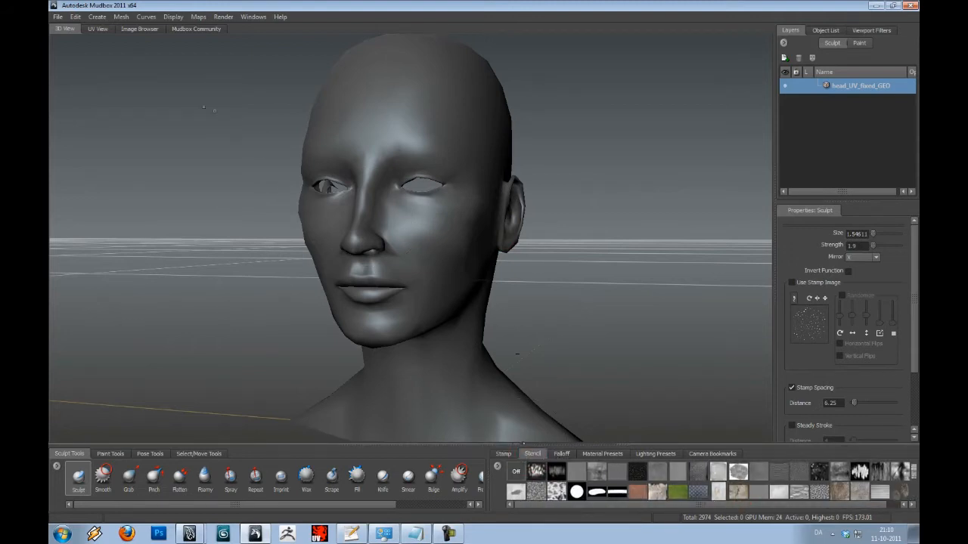
click(140, 28)
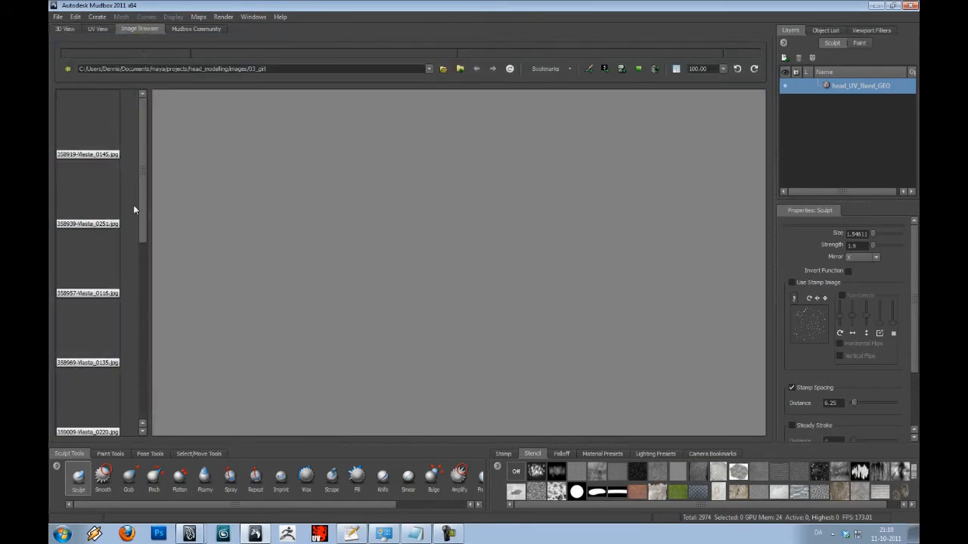
drag(141, 196, 142, 274)
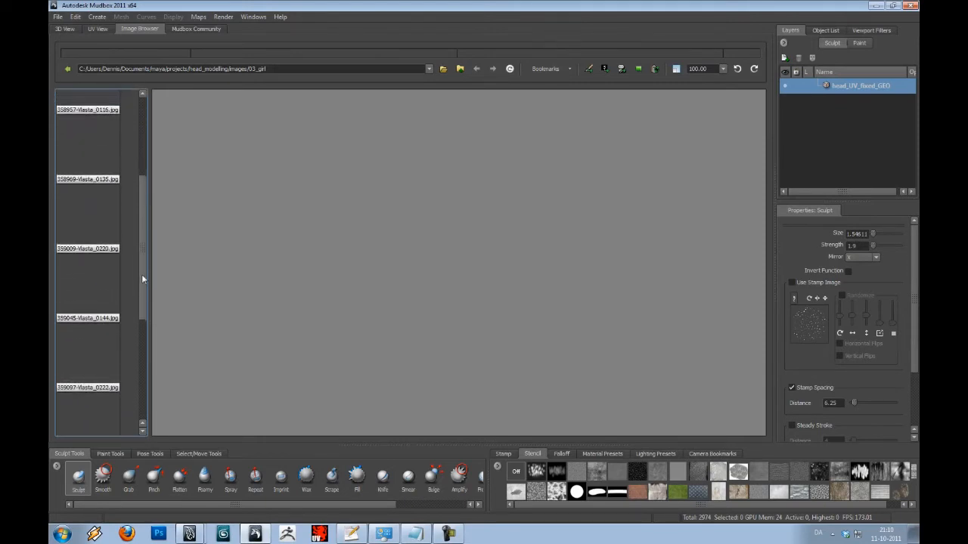
click(98, 238)
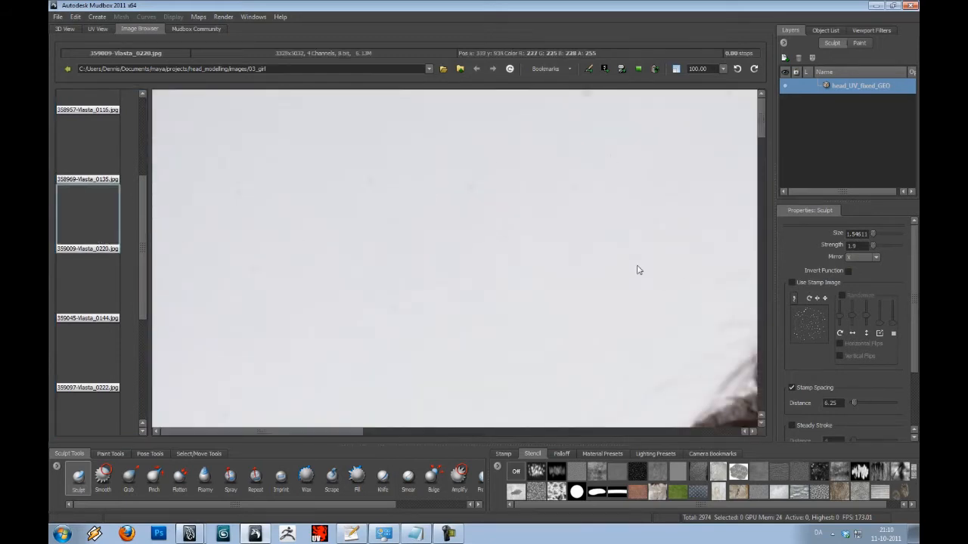
drag(339, 437, 505, 436)
drag(762, 141, 763, 170)
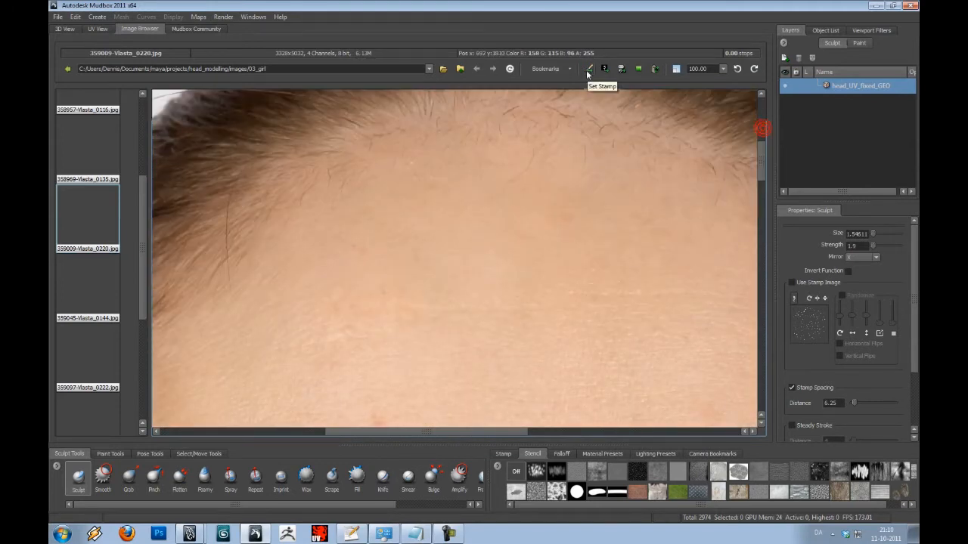
click(676, 68)
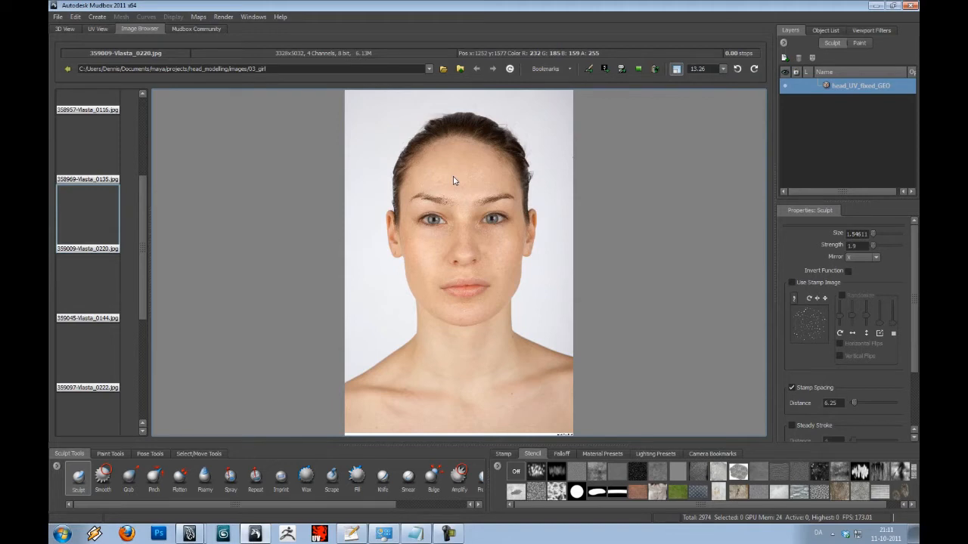
- Examine the three-quarter and side profile reference photos, including a close-up around the ear
click(101, 364)
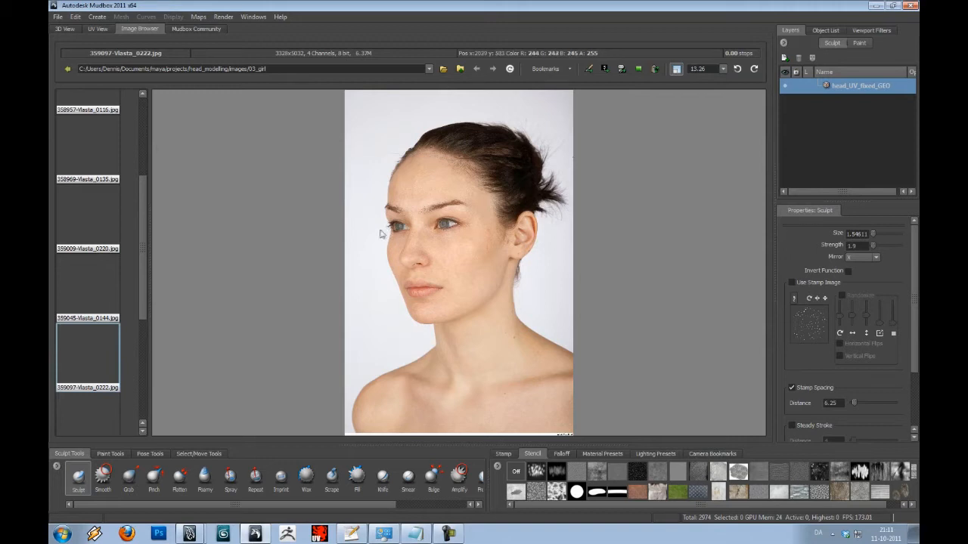
drag(143, 215, 142, 321)
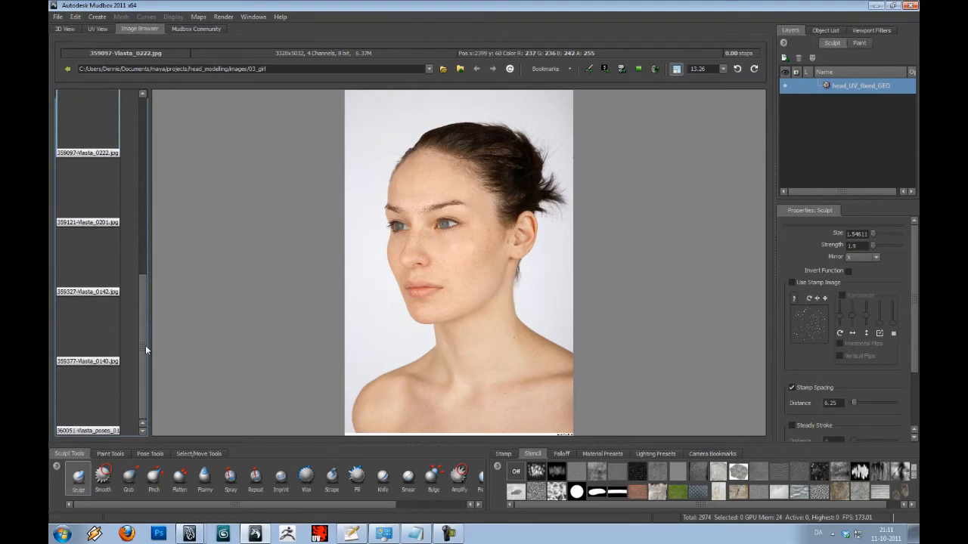
click(100, 400)
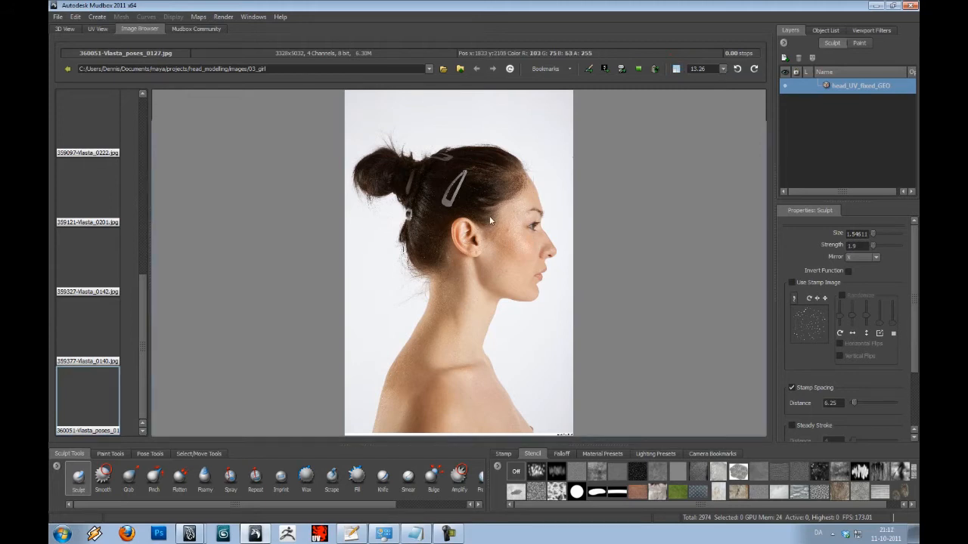
alt+right_drag(490, 215, 760, 228)
drag(760, 228, 760, 239)
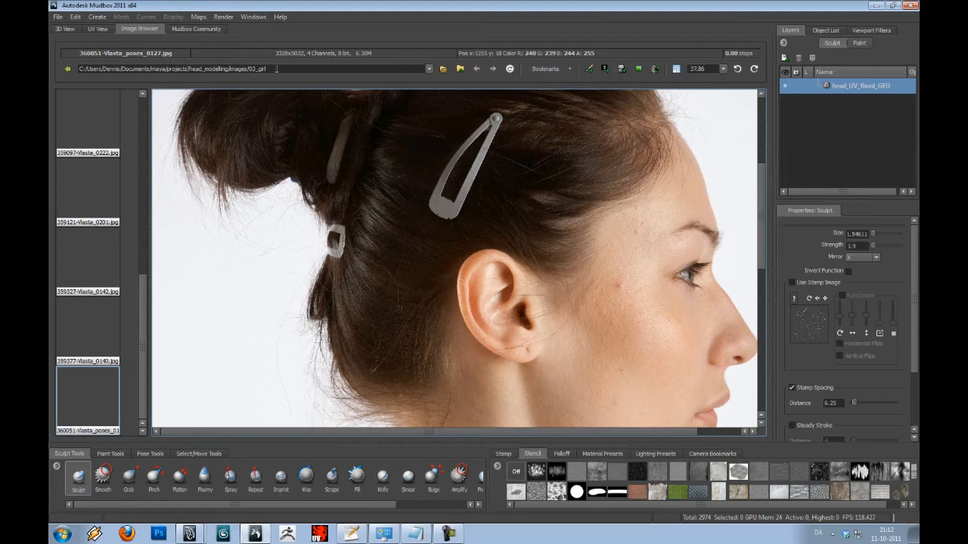
- Set the front-view face photo as the stencil and return to the 3D view
drag(138, 295, 138, 228)
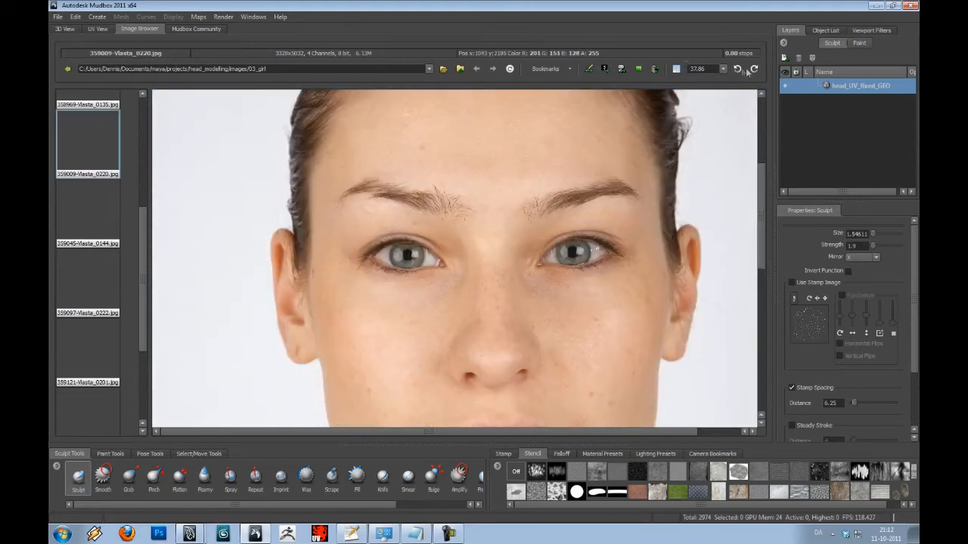
click(609, 70)
click(61, 29)
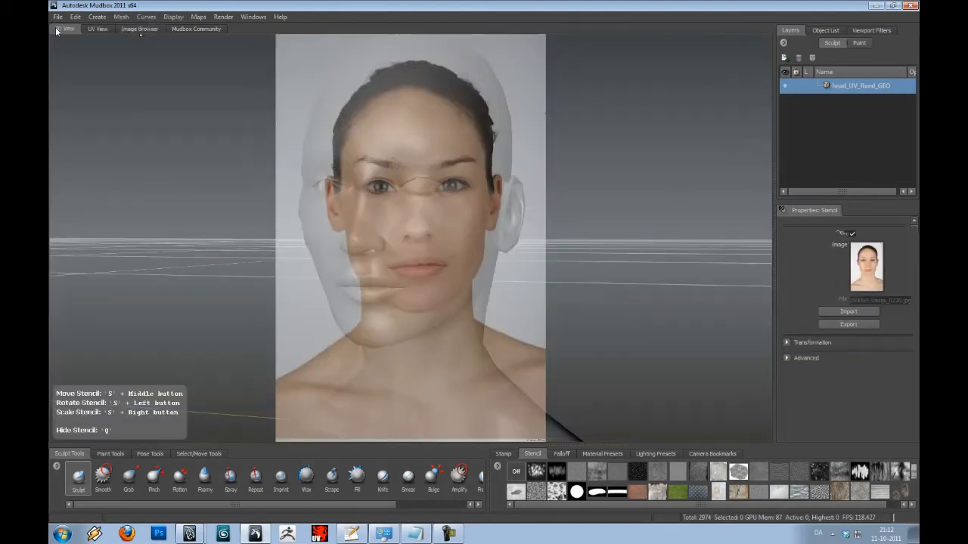
- Turn the head to face front and move, rotate and enlarge the stencil to roughly overlay the face
mouse_move(366, 158)
alt+mouse_down()
mouse_move(344, 227)
mouse_move(303, 208)
mouse_move(360, 180)
alt+mouse_up()
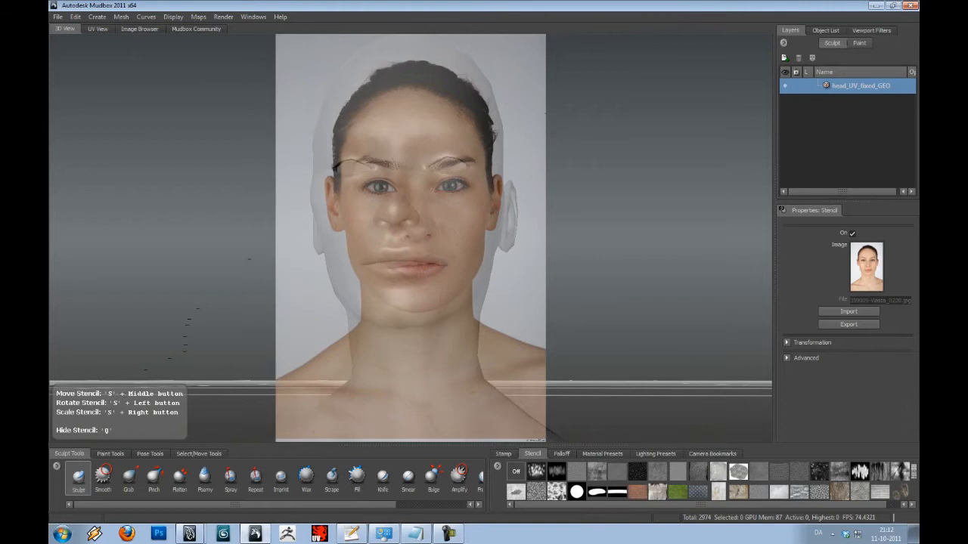
mouse_move(415, 206)
middle_down()
mouse_move(371, 209)
mouse_move(391, 199)
middle_up()
drag(392, 198, 409, 219)
right_drag(409, 219, 489, 222)
drag(489, 224, 461, 224)
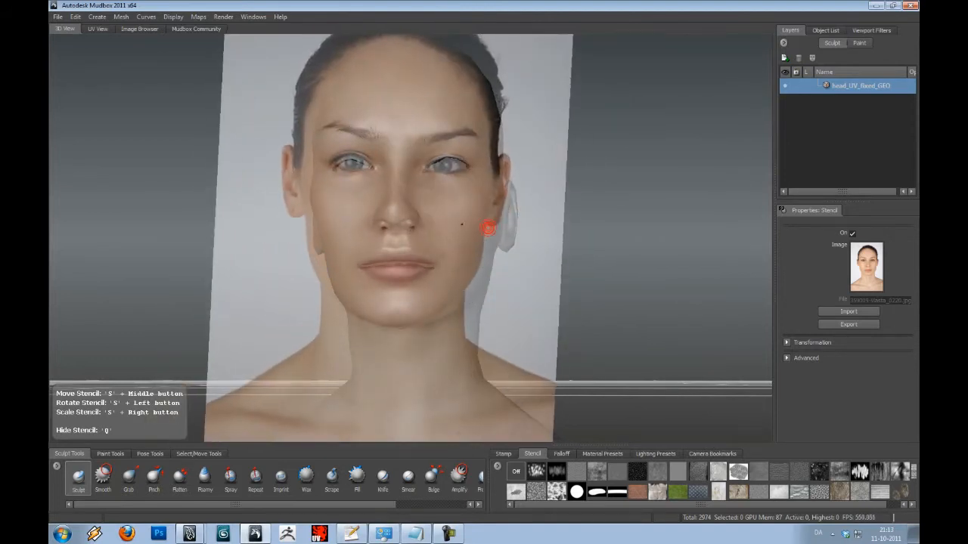
- Toggle the stencil to compare it with the head, and refine the alignment of the photo and face
key(q)
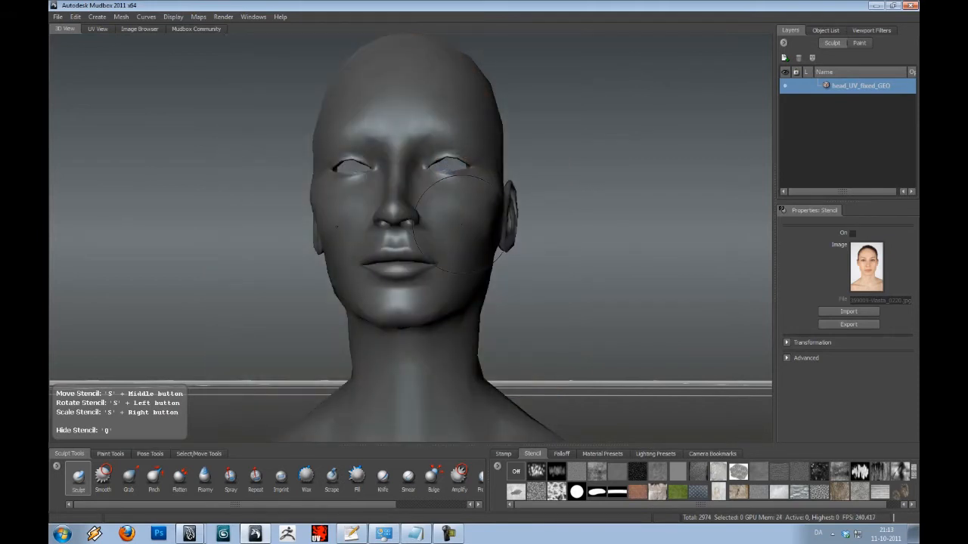
key(q)
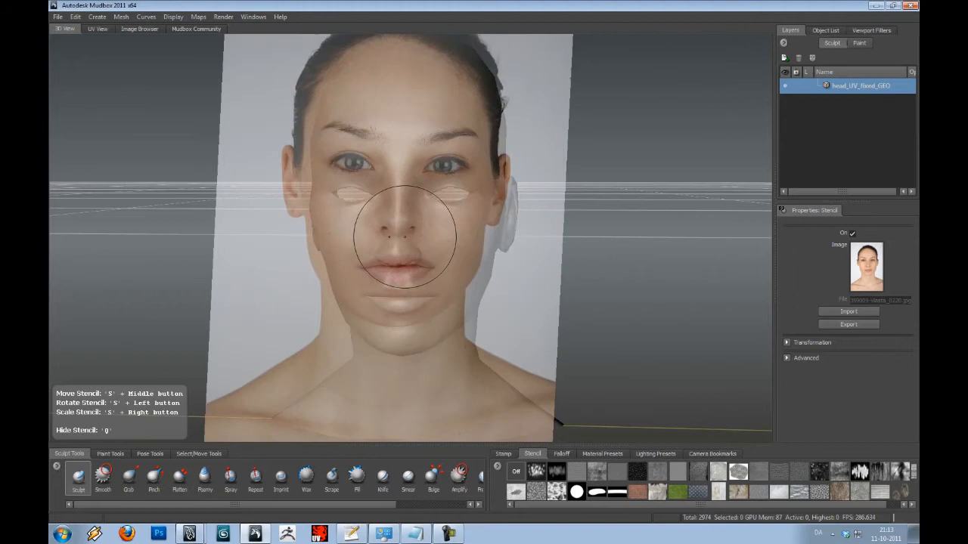
mouse_move(405, 237)
alt+mouse_down()
mouse_move(423, 250)
mouse_move(447, 234)
mouse_move(429, 211)
mouse_move(463, 224)
mouse_move(454, 227)
mouse_move(446, 221)
mouse_move(516, 229)
mouse_move(468, 231)
alt+mouse_up()
right_drag(469, 230, 475, 235)
alt+drag(475, 235, 468, 238)
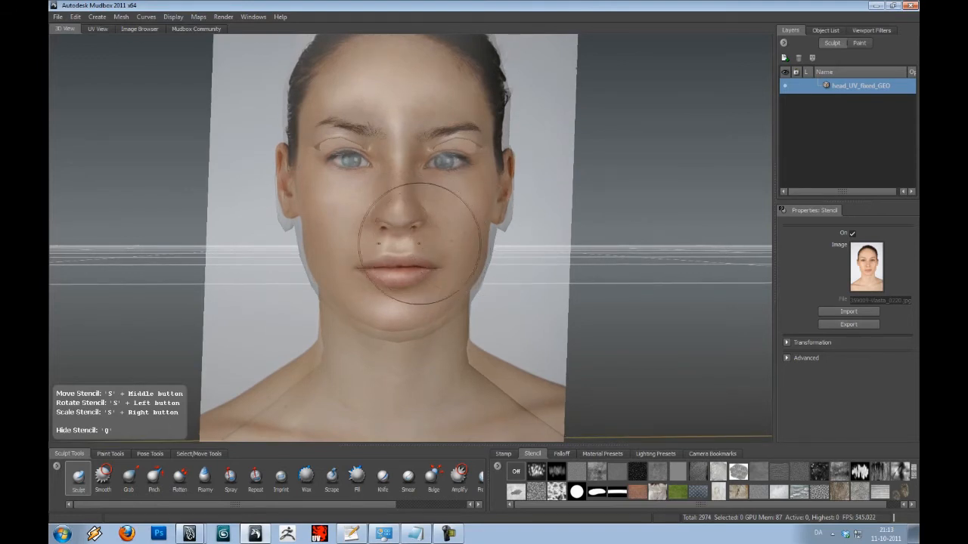
- Choose the Projection paint brush and reduce its size to about 0.56
click(111, 454)
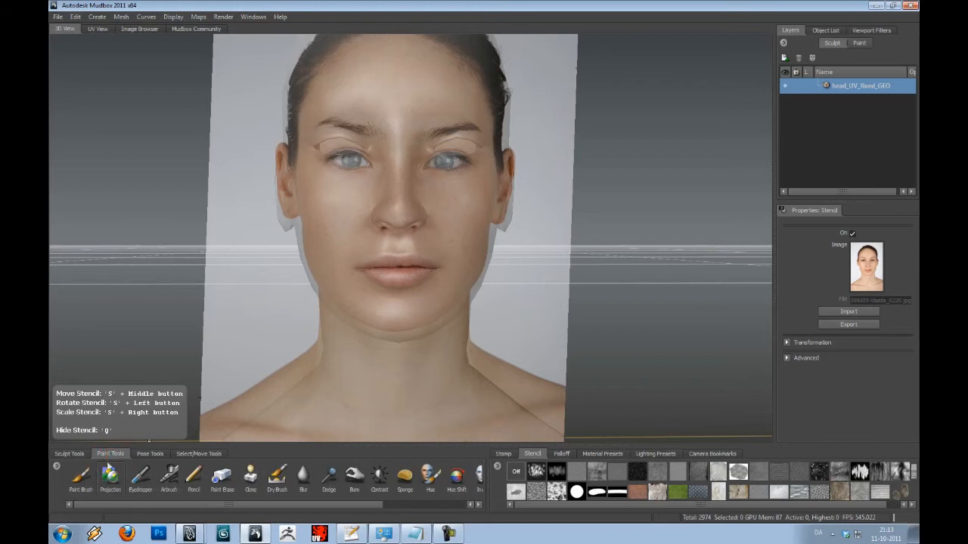
click(109, 475)
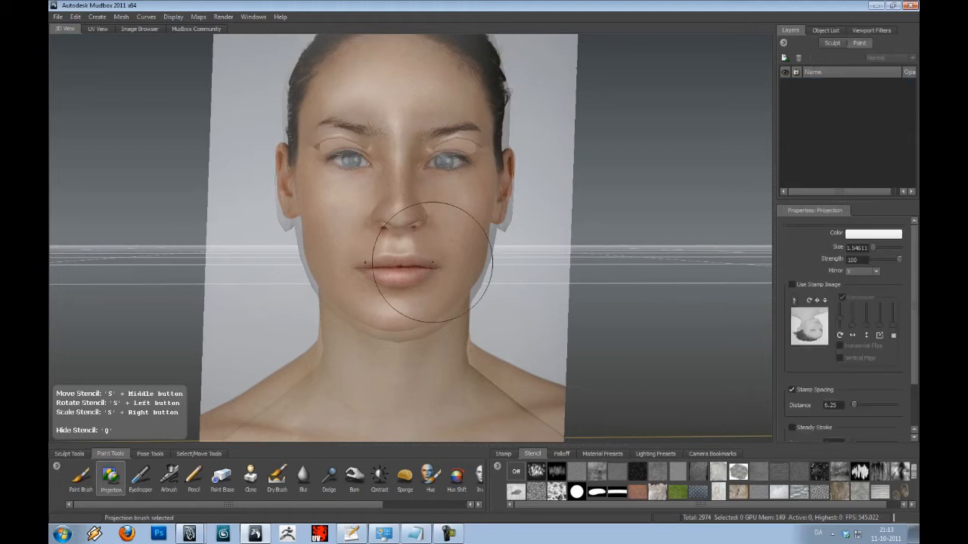
drag(431, 267, 389, 267)
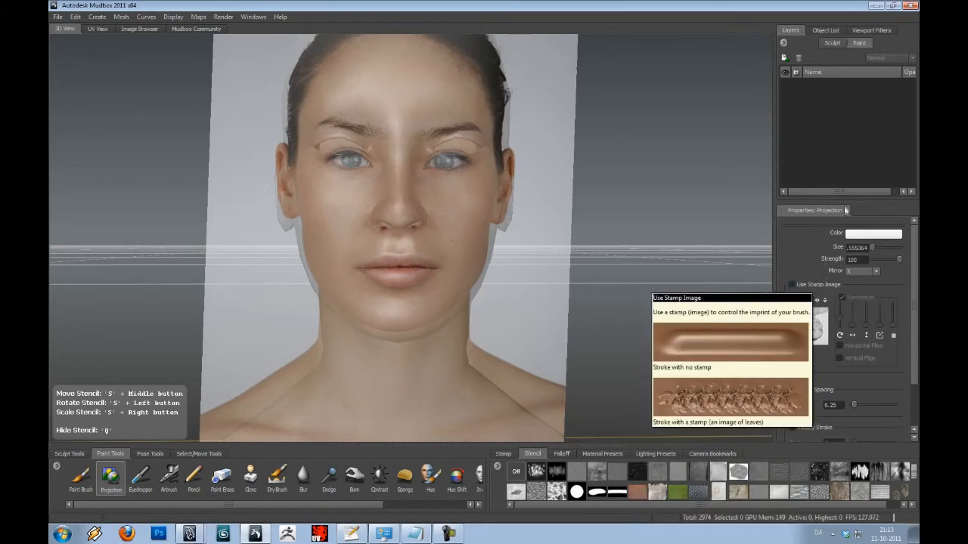
- Start a new paint layer named Diffuse with a texture size of 4096
right_click(817, 102)
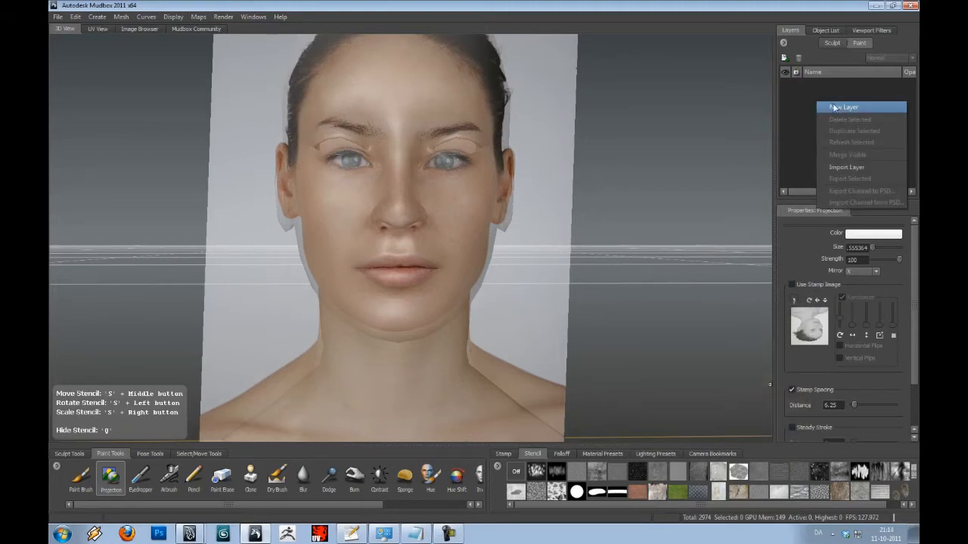
click(834, 108)
mouse_move(515, 217)
mouse_down()
mouse_move(215, 133)
mouse_move(212, 153)
mouse_up()
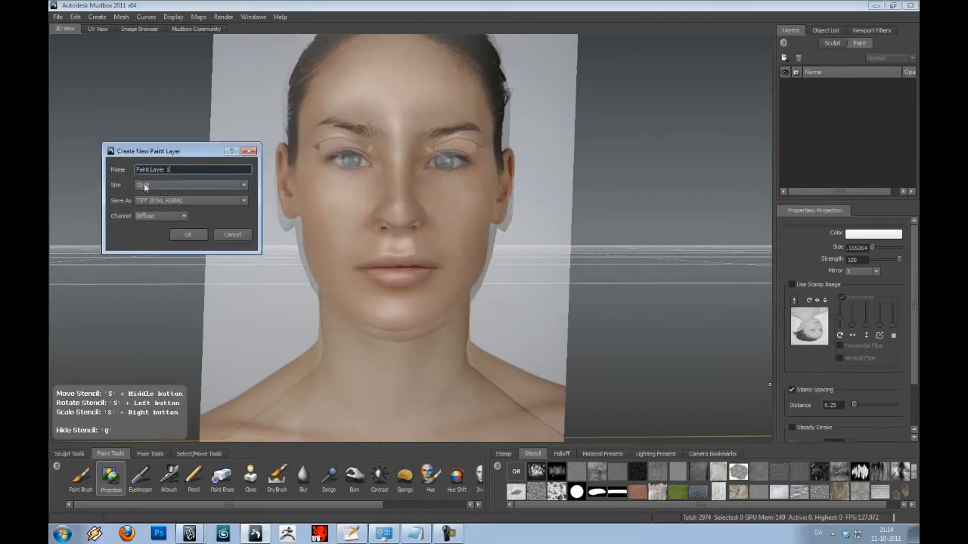
drag(171, 170, 83, 163)
text(Diffuse)
click(173, 185)
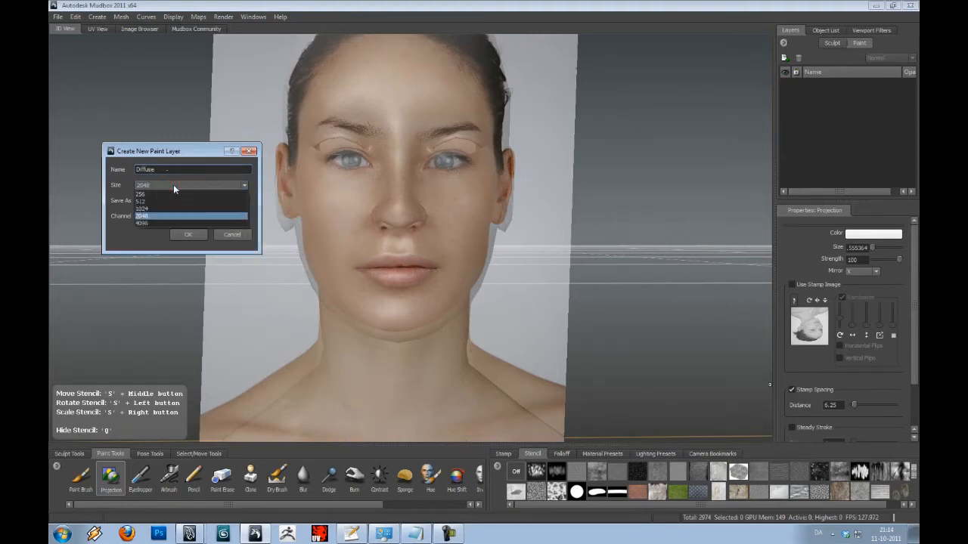
click(165, 224)
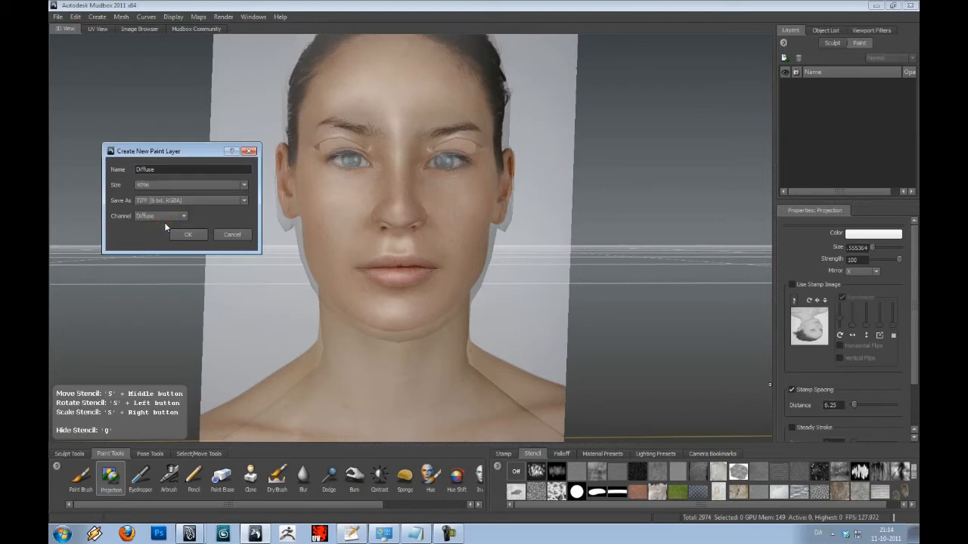
- Set the layer to save as TIFF [16 bit Integer, RGBA] on the Diffuse channel, and create it
click(187, 204)
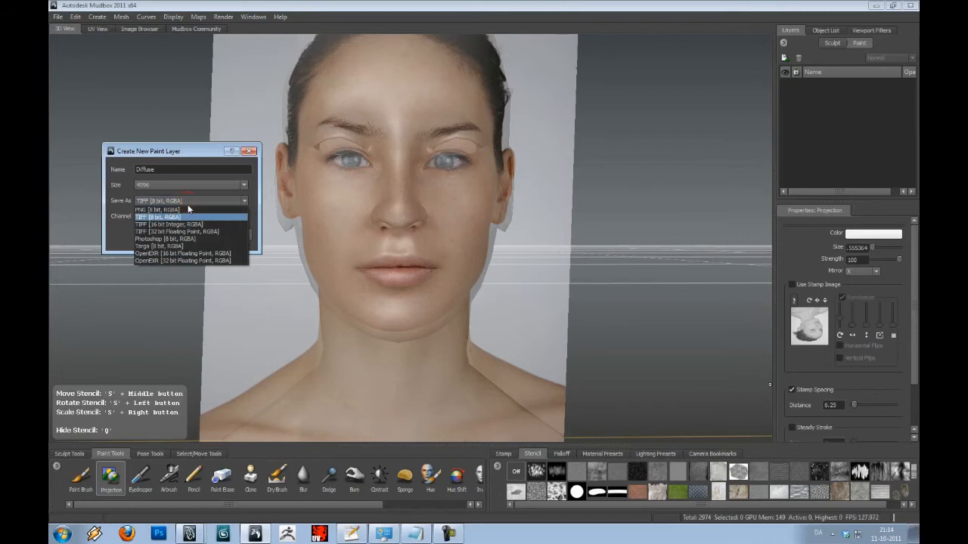
click(187, 204)
click(182, 220)
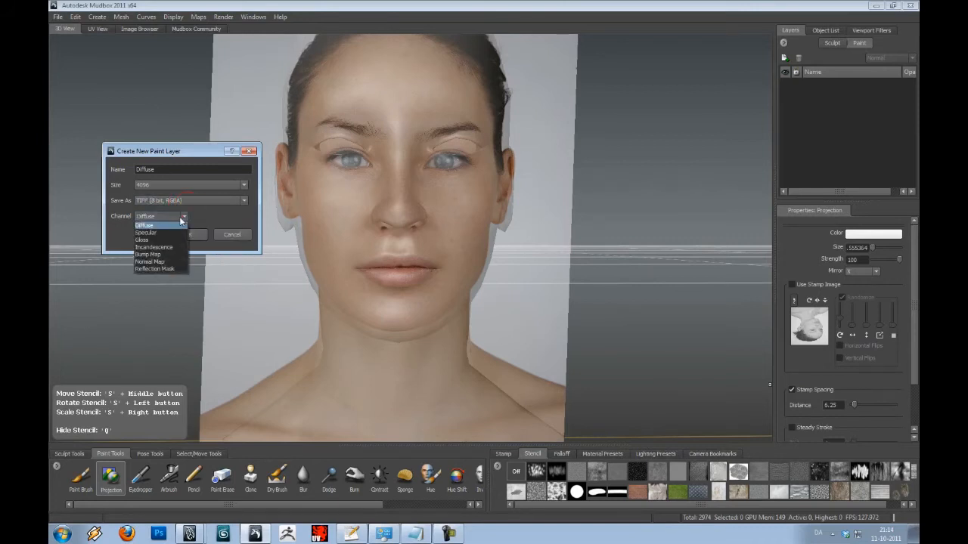
click(181, 220)
click(183, 201)
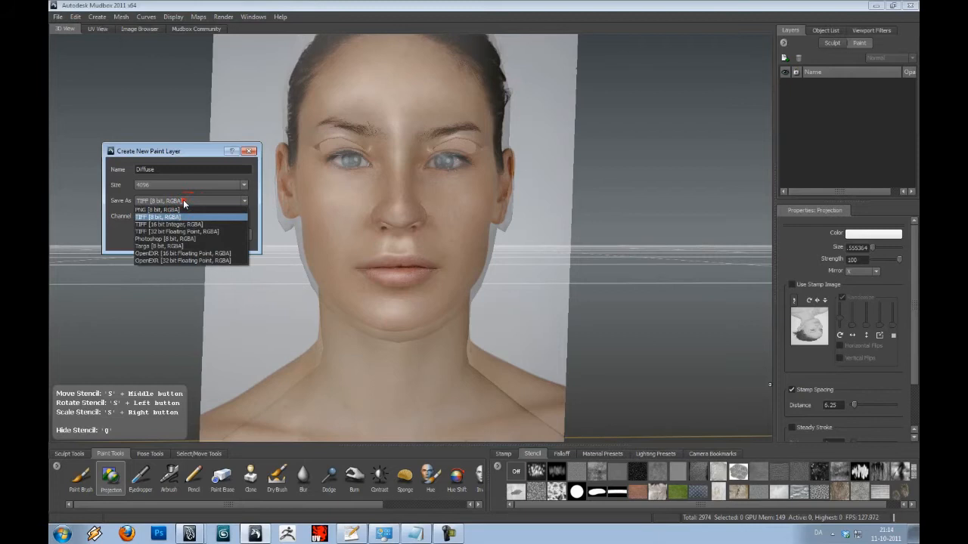
click(183, 201)
click(183, 201)
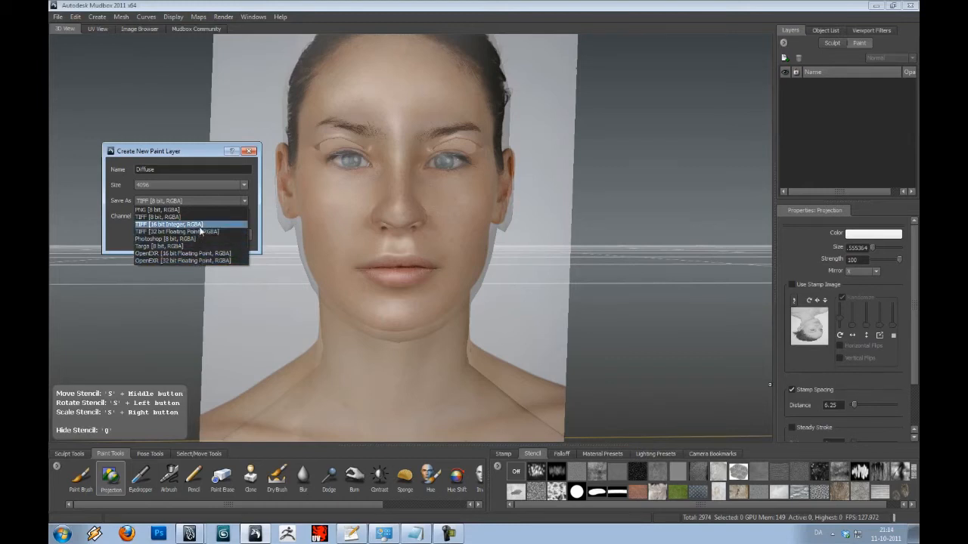
click(200, 226)
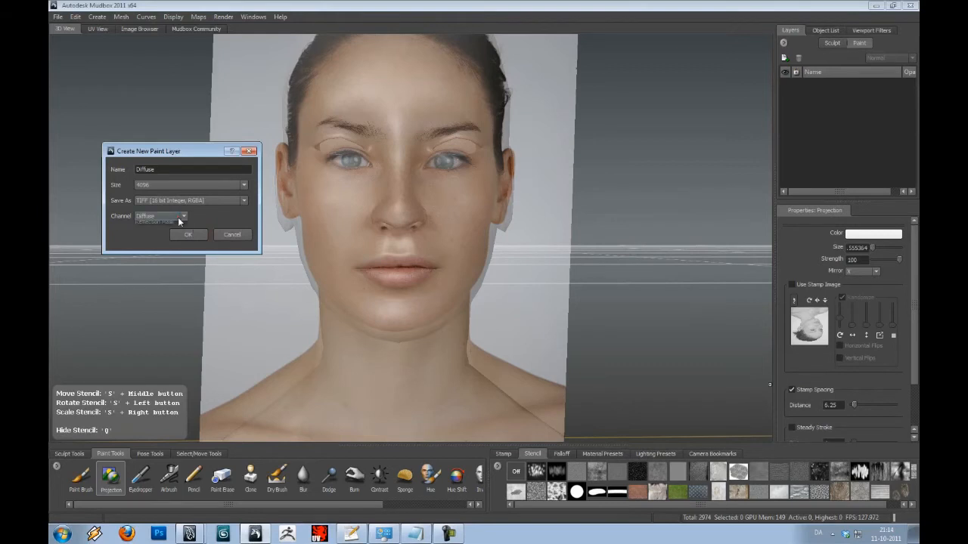
click(180, 218)
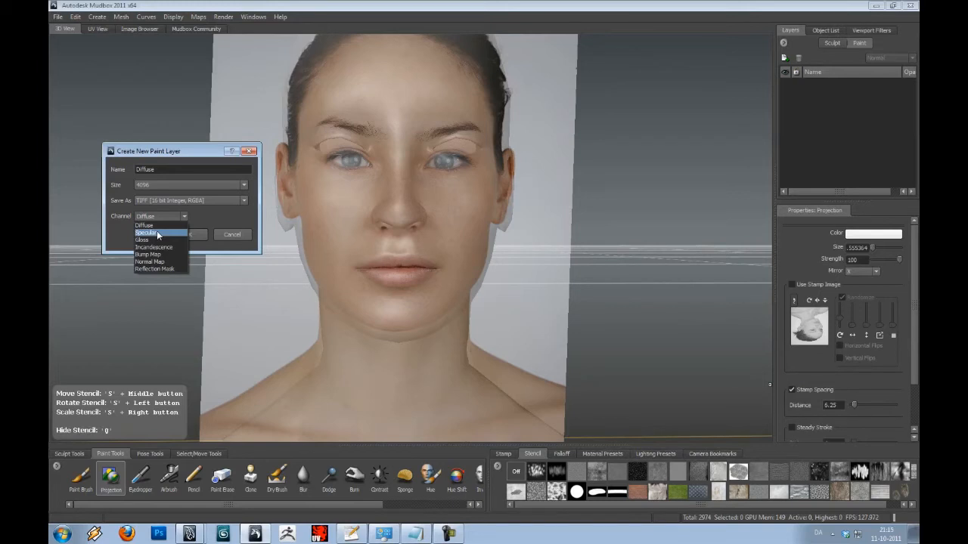
click(157, 229)
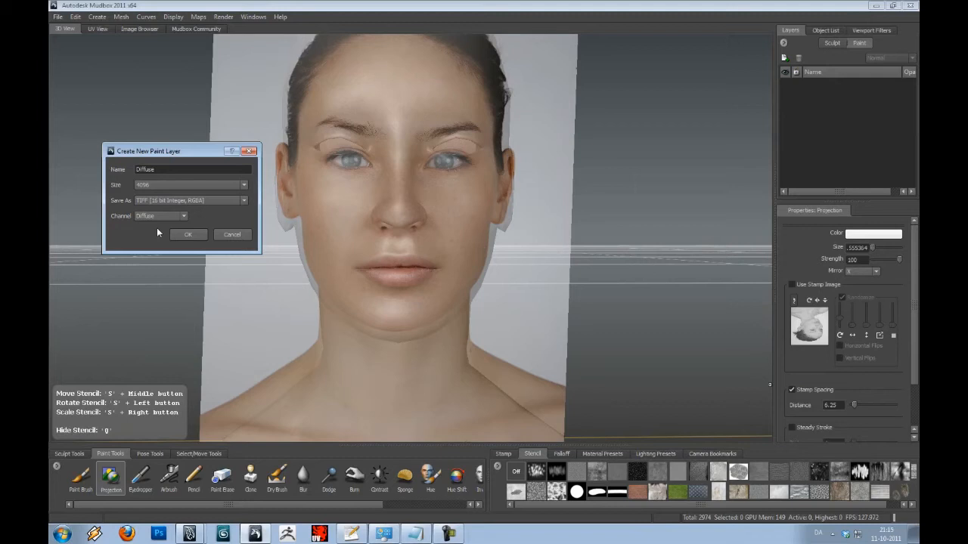
click(177, 236)
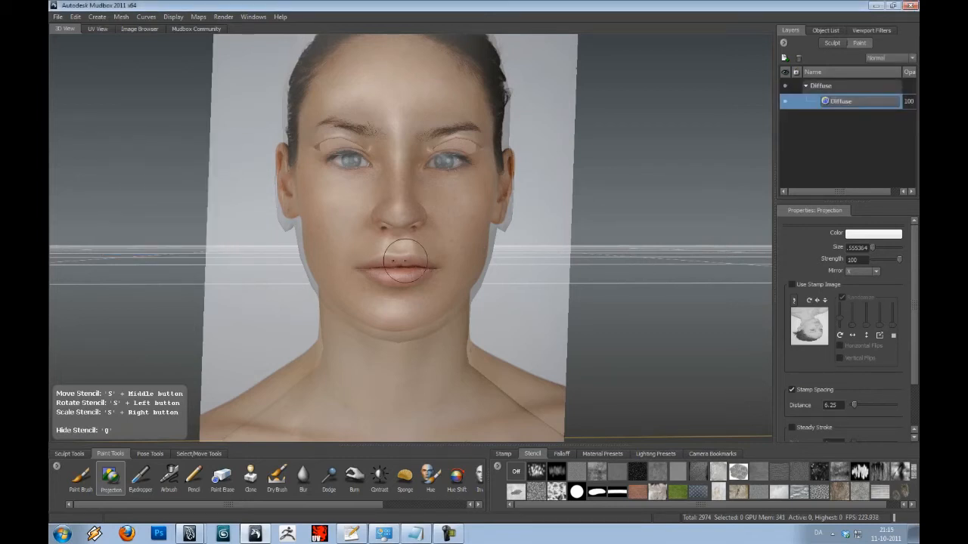
- Set the Projection brush to mirror its strokes across X
mouse_move(405, 261)
mouse_down()
mouse_move(372, 267)
mouse_move(421, 264)
mouse_move(391, 257)
mouse_move(405, 256)
mouse_up()
click(853, 273)
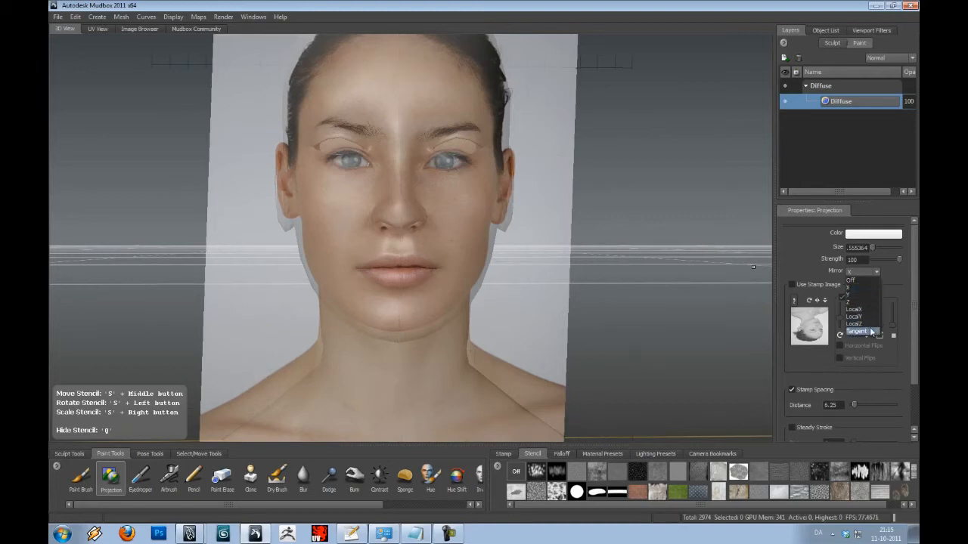
click(862, 287)
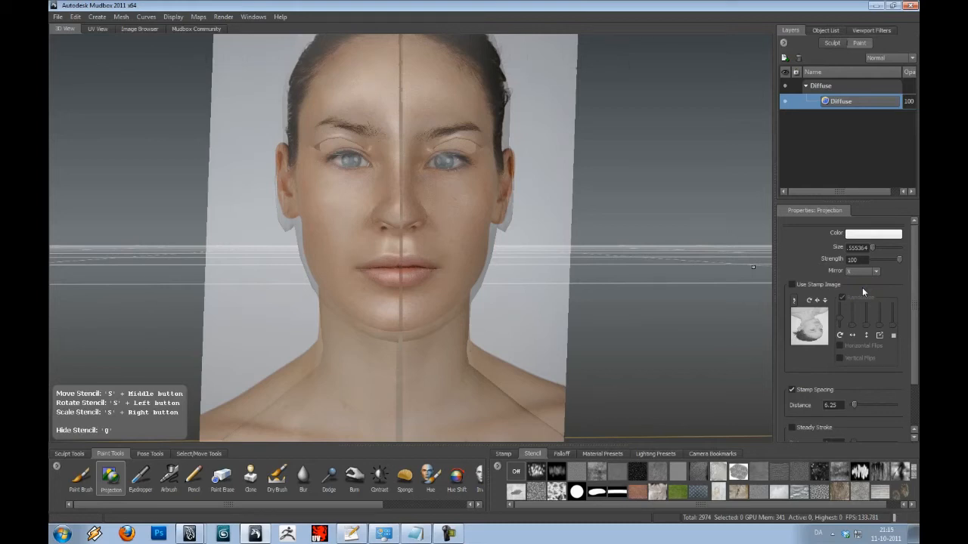
click(446, 276)
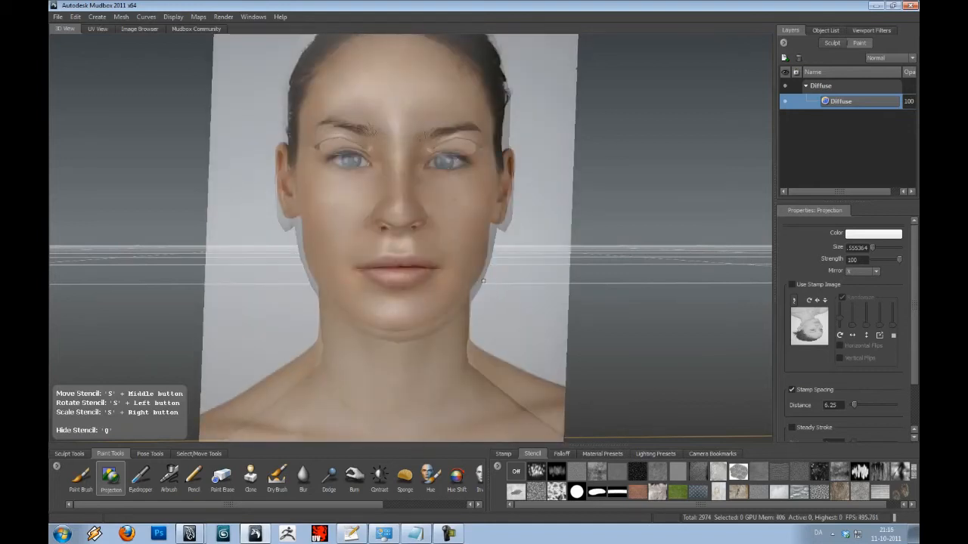
- Nudge and slightly rescale the front photo stencil, and project the skin onto the mouth, nose and surrounding area
drag(485, 275, 485, 277)
right_drag(486, 278, 481, 280)
mouse_move(410, 262)
mouse_down()
mouse_move(364, 270)
mouse_move(398, 281)
mouse_up()
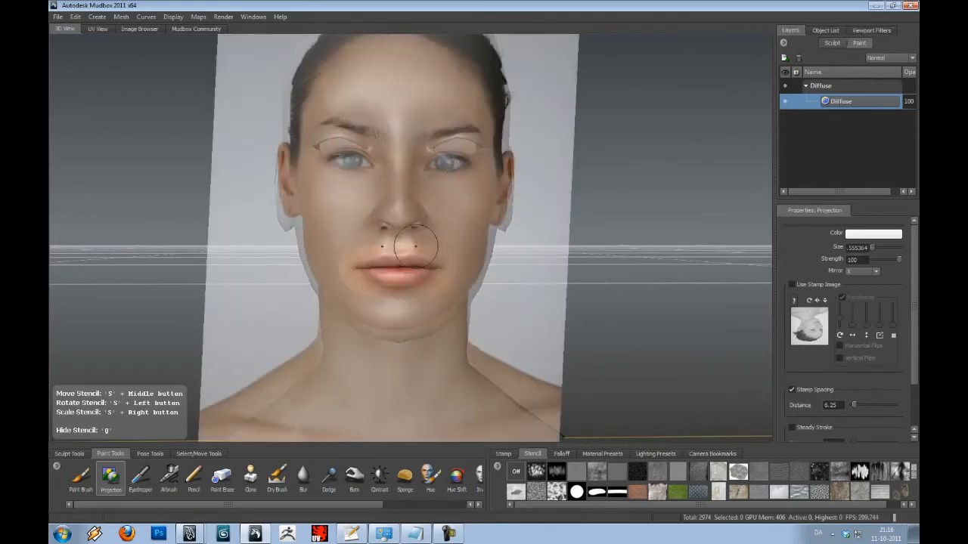
mouse_move(409, 242)
mouse_down()
mouse_move(364, 235)
mouse_move(395, 183)
mouse_move(396, 219)
mouse_up()
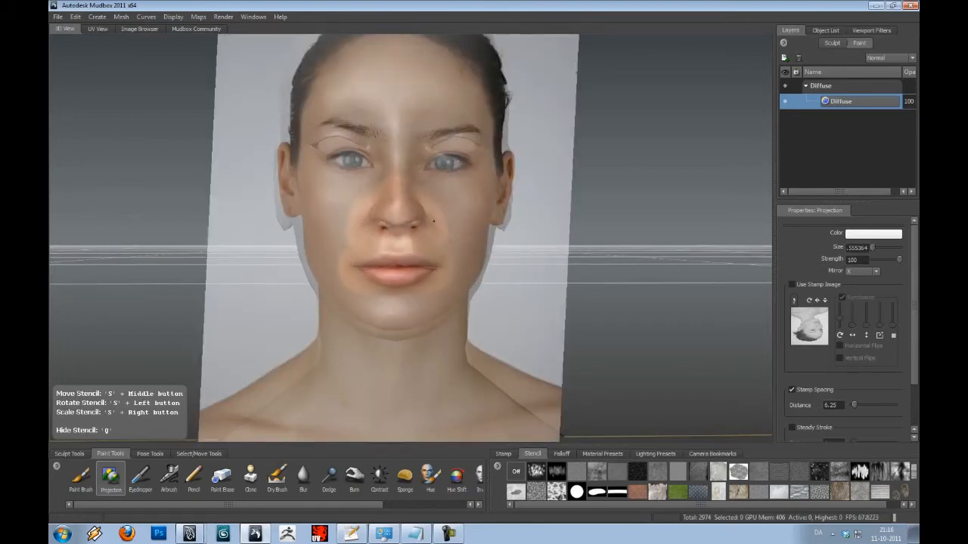
- View the face closer, enlarge the front photo to fit its mouth and nose, and hide the stencil overlay
scroll(428, 222, up, 3)
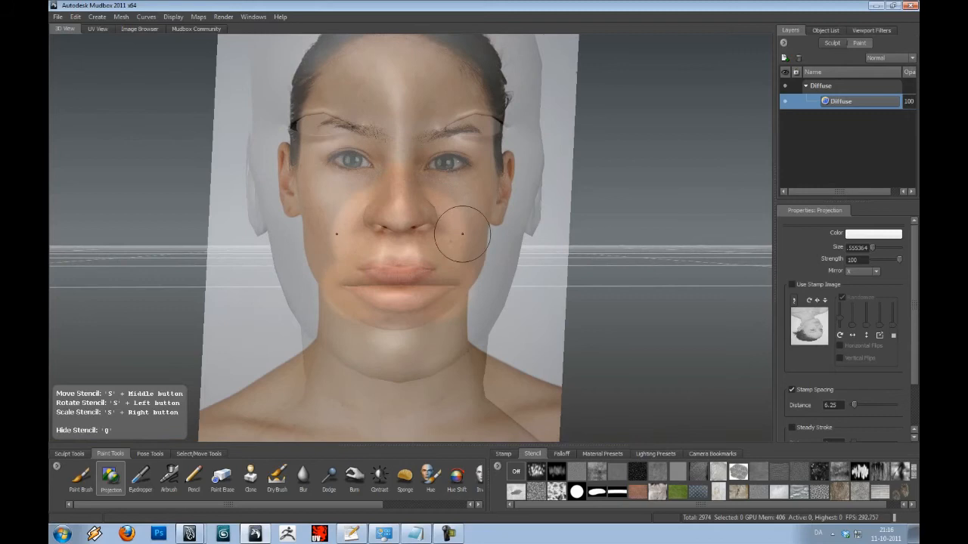
right_drag(463, 232, 535, 232)
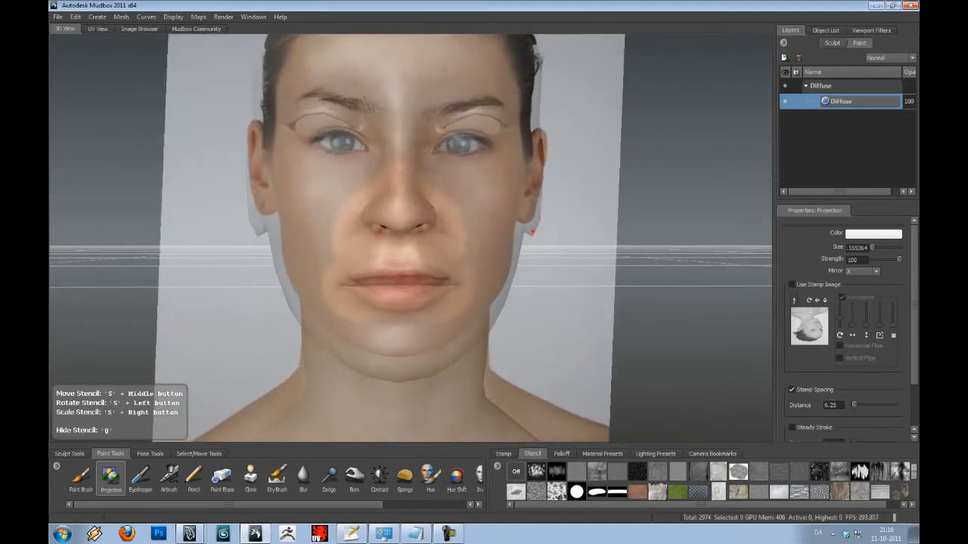
key(q)
- Project the photo skin onto the nose bridge, cheeks, jaw and chin, and turn the head to check the coverage
drag(400, 177, 398, 127)
mouse_move(311, 194)
mouse_down()
mouse_move(313, 295)
mouse_move(278, 189)
mouse_move(319, 331)
mouse_move(378, 359)
mouse_move(393, 356)
mouse_up()
right_drag(453, 294, 469, 320)
mouse_move(453, 324)
mouse_down()
mouse_move(432, 336)
mouse_move(443, 342)
mouse_up()
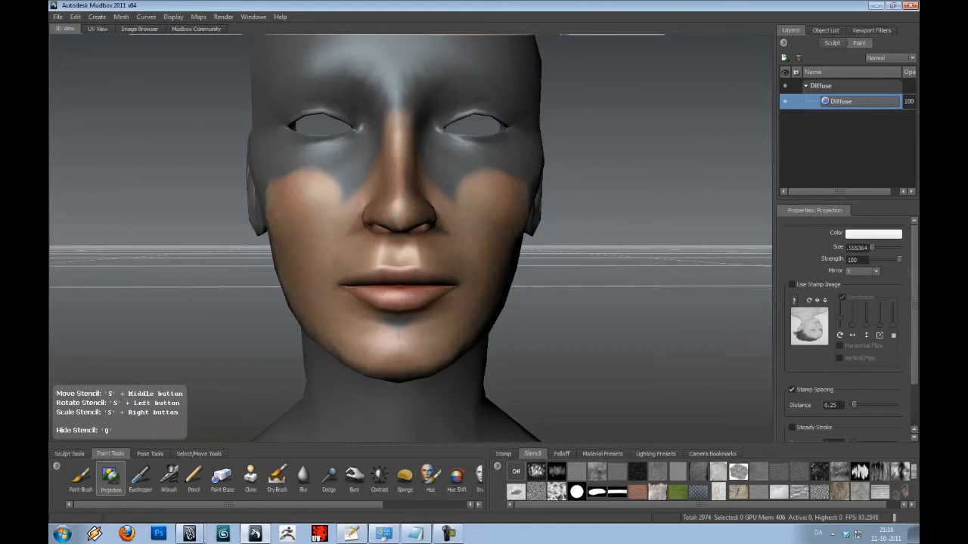
mouse_move(411, 328)
mouse_down()
mouse_move(437, 324)
mouse_move(416, 325)
mouse_up()
mouse_move(297, 219)
mouse_down()
mouse_move(329, 185)
mouse_move(361, 171)
mouse_move(341, 207)
mouse_up()
mouse_move(336, 251)
alt+mouse_down()
mouse_move(453, 243)
mouse_move(422, 253)
mouse_move(246, 233)
mouse_move(524, 249)
mouse_move(323, 248)
mouse_move(361, 245)
mouse_move(247, 175)
alt+mouse_up()
key(q)
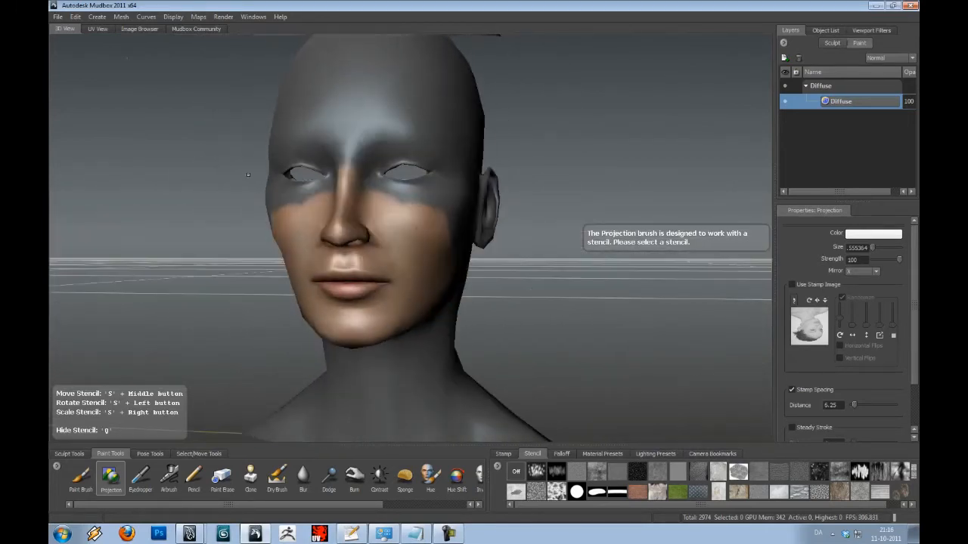
- Display the head with flat lighting and examine the projected skin from several angles
click(165, 16)
click(205, 109)
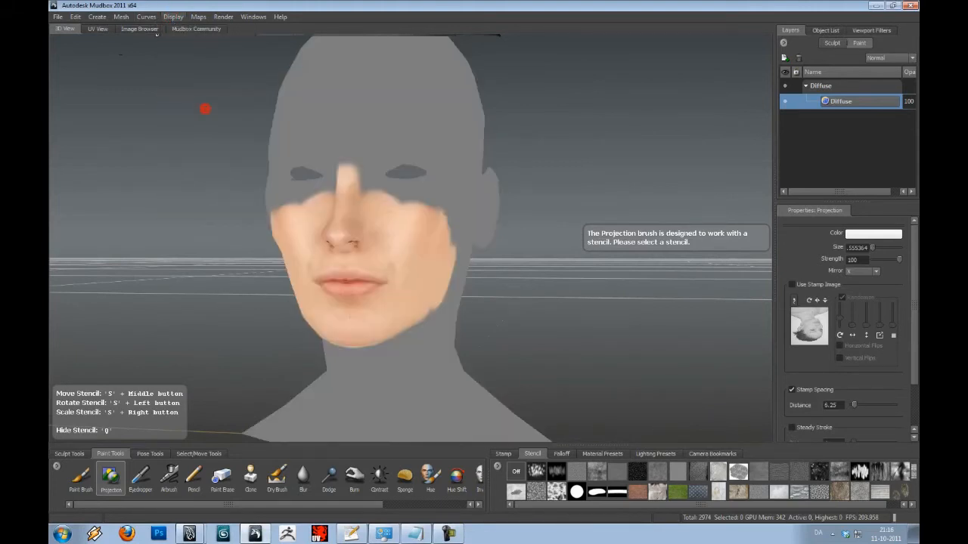
alt+drag(474, 221, 448, 199)
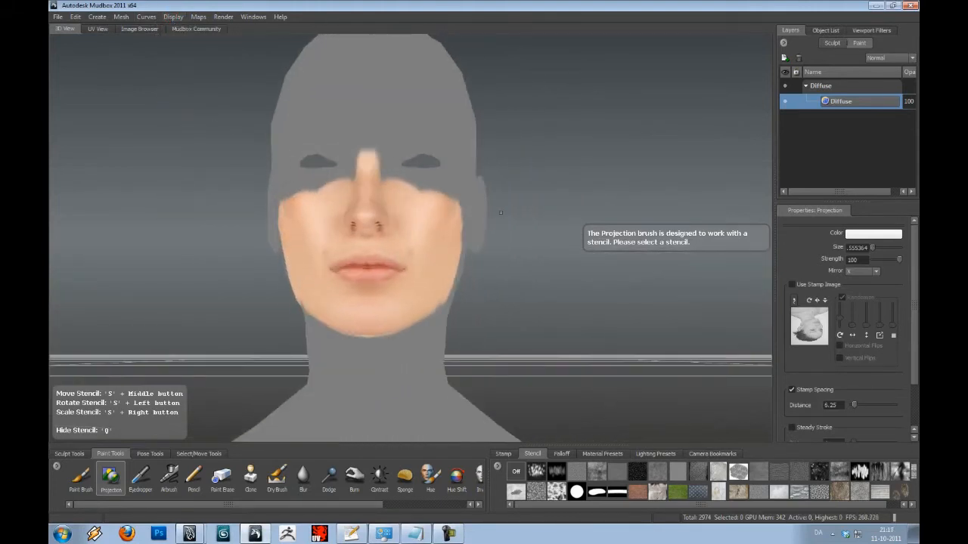
alt+right_drag(449, 199, 441, 223)
alt+drag(441, 223, 453, 205)
alt+drag(330, 137, 412, 208)
alt+drag(348, 202, 424, 209)
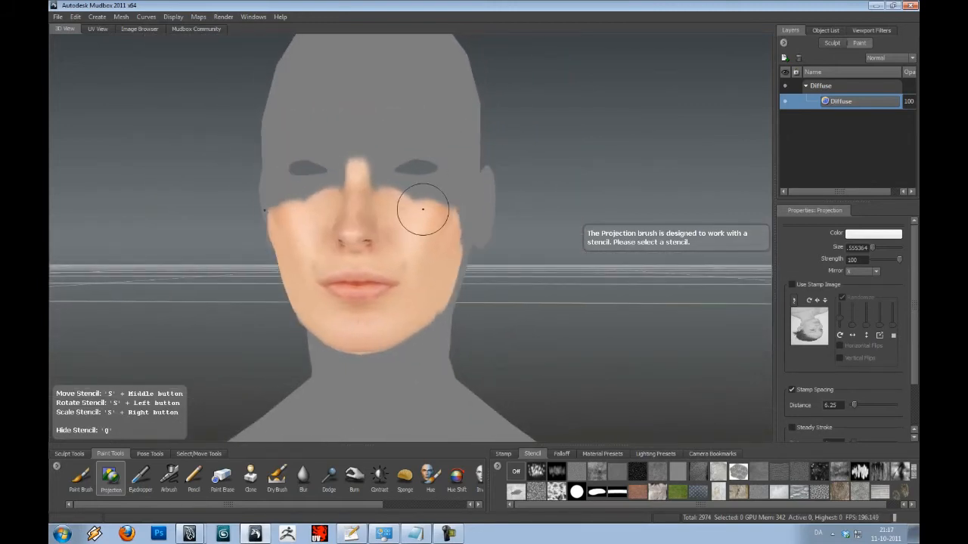
alt+drag(447, 250, 388, 265)
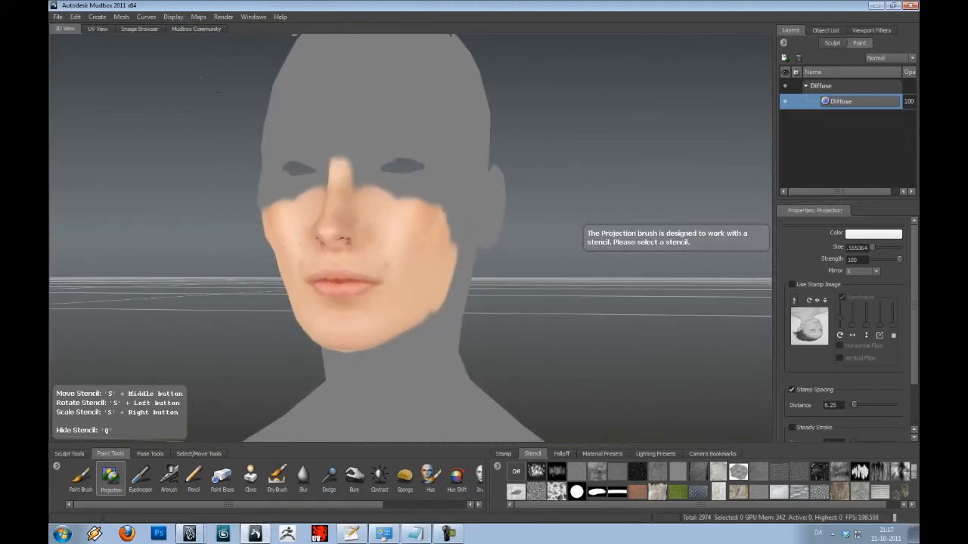
- Restore the shaded lighting and turn the head to a side view of the ear
click(173, 16)
click(208, 97)
alt+drag(414, 165, 403, 187)
alt+drag(397, 241, 421, 242)
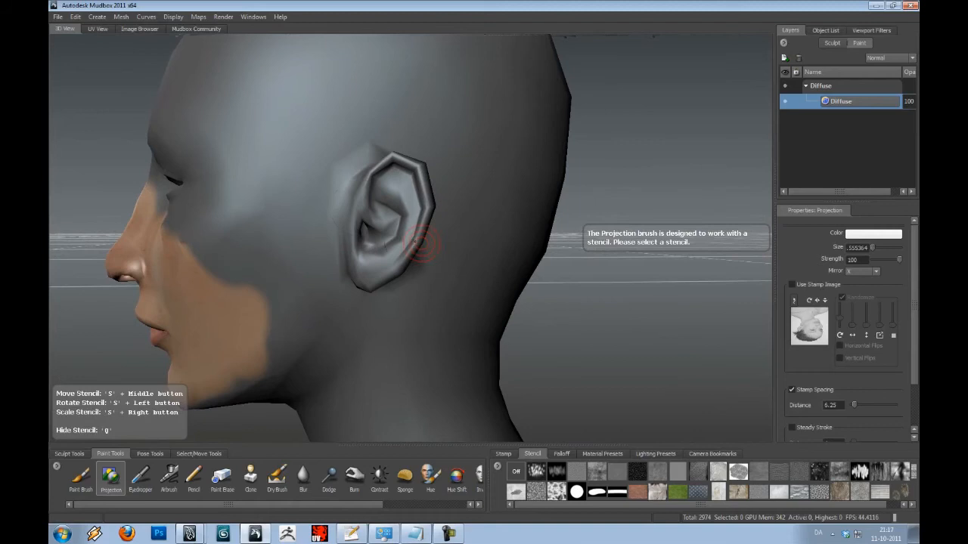
- Set the side-profile photo with the visible ear as the stencil and return to the 3D view
click(140, 28)
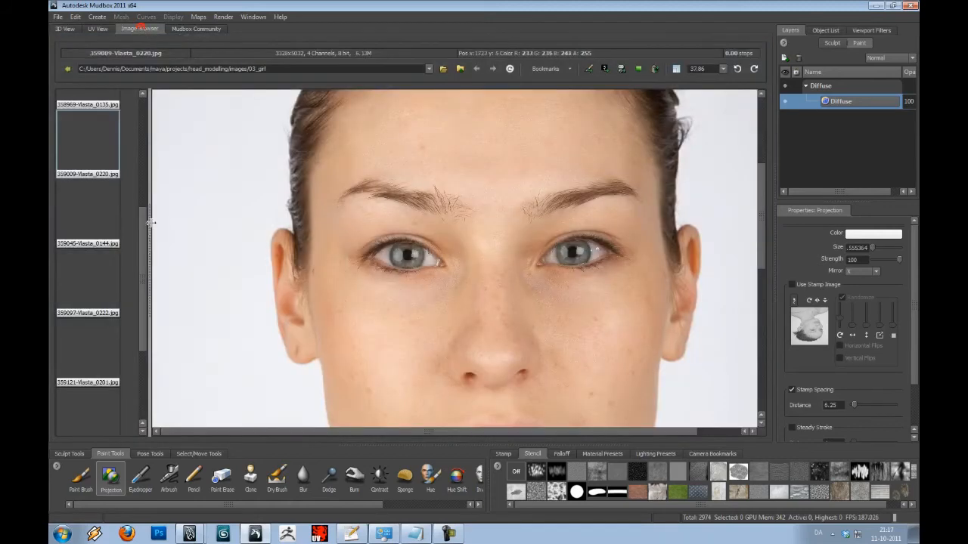
scroll(108, 399, down, 2)
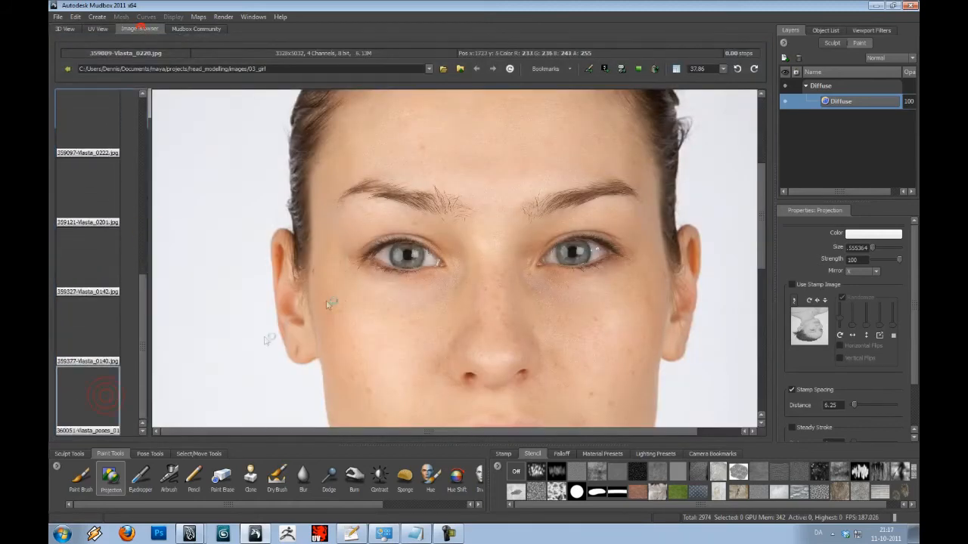
click(605, 68)
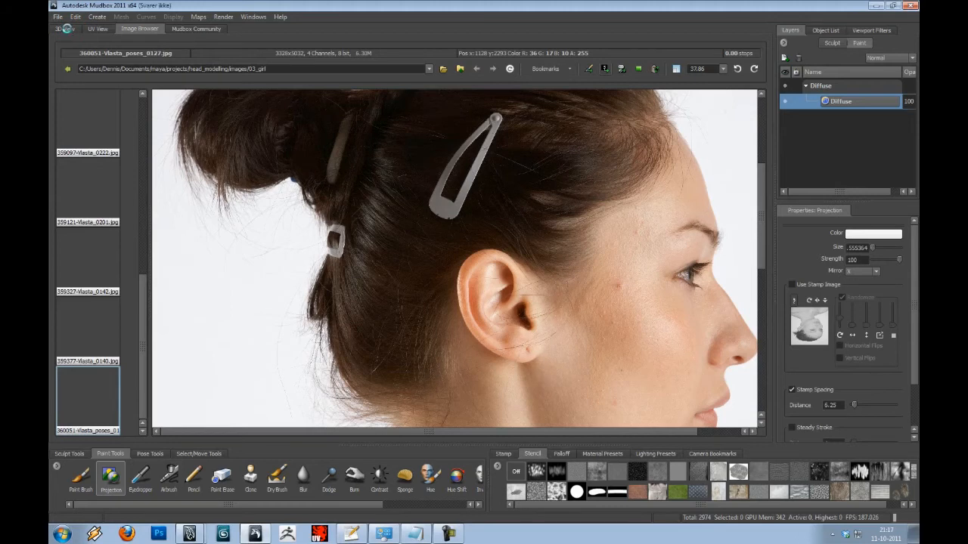
click(66, 29)
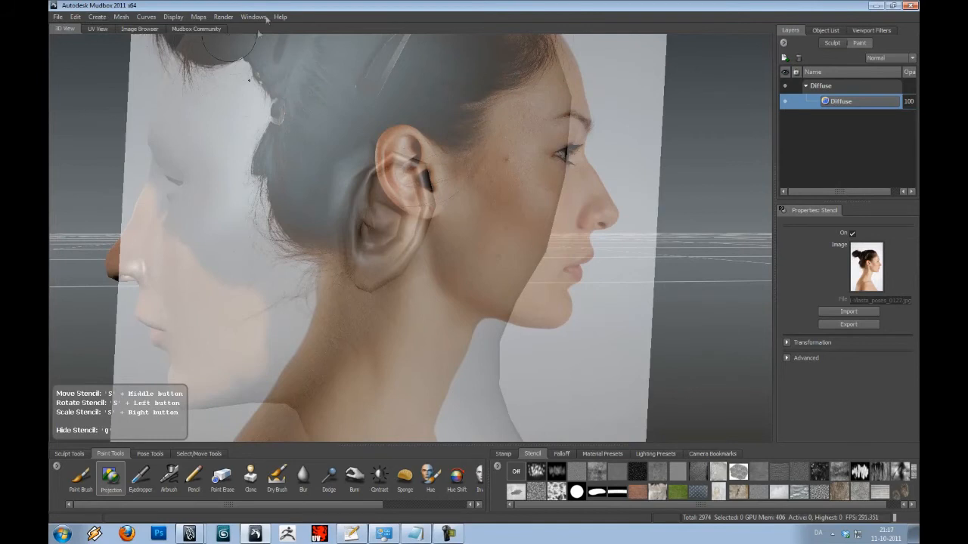
- Turn the head to the same profile as the photo, and scale, rotate and move the stencil to match the ears
mouse_move(328, 166)
alt+mouse_down()
mouse_move(484, 147)
mouse_move(499, 154)
mouse_move(491, 157)
alt+mouse_up()
right_drag(516, 159, 553, 183)
alt+middle_drag(553, 183, 553, 157)
right_drag(548, 169, 554, 170)
mouse_move(545, 167)
mouse_down()
mouse_move(562, 171)
mouse_move(546, 168)
mouse_up()
alt+middle_drag(546, 169, 550, 174)
- Hide the stencil overlay and project the photo onto the ear and the skin around it
drag(552, 171, 522, 177)
key(q)
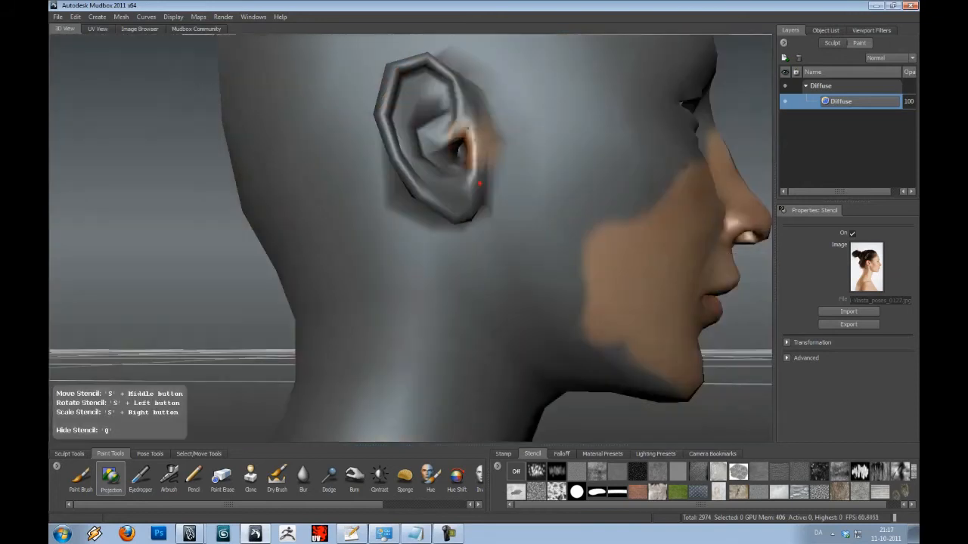
mouse_move(426, 138)
mouse_down()
mouse_move(515, 195)
mouse_move(436, 232)
mouse_up()
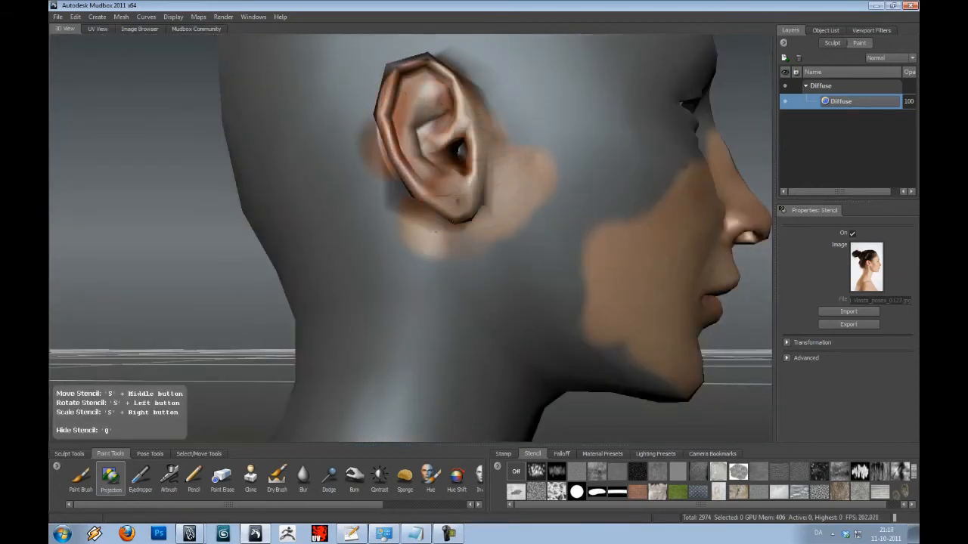
- Show the profile stencil again, and shrink, rotate and move it to align with the side of the face
key(q)
alt+drag(501, 255, 493, 246)
mouse_move(493, 246)
alt+right_down()
mouse_move(527, 244)
mouse_move(481, 246)
alt+right_up()
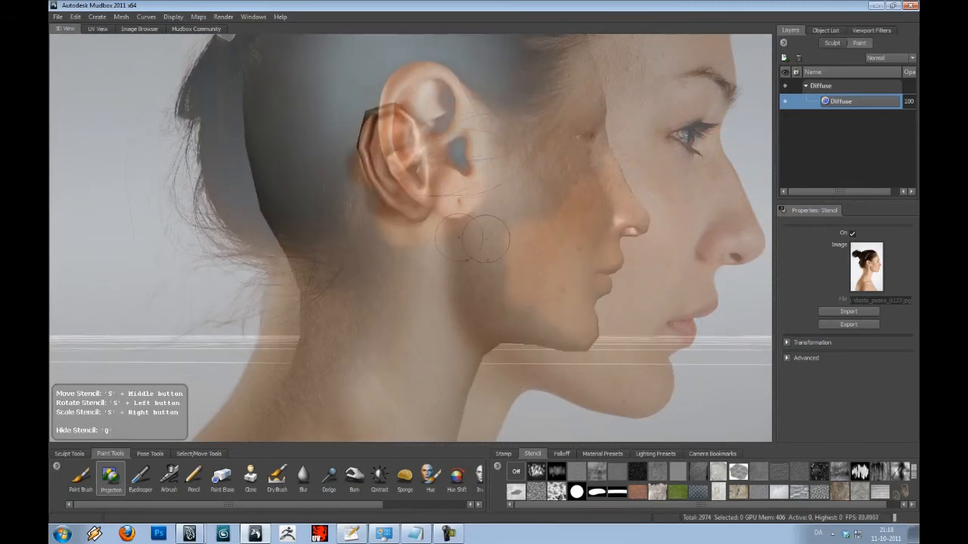
drag(481, 246, 543, 246)
right_drag(507, 245, 462, 219)
middle_drag(462, 220, 443, 233)
mouse_move(443, 232)
mouse_down()
mouse_move(421, 220)
mouse_move(446, 228)
mouse_up()
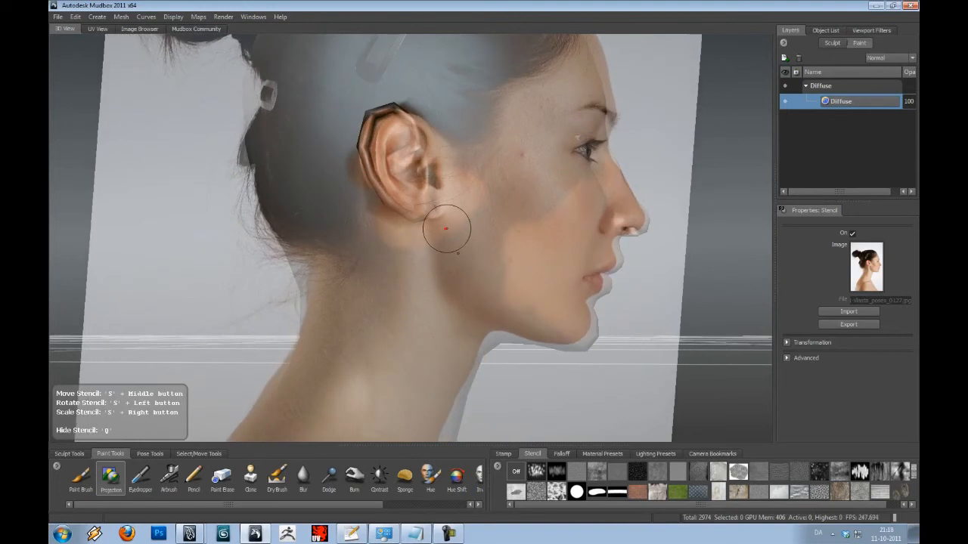
middle_drag(440, 227, 446, 228)
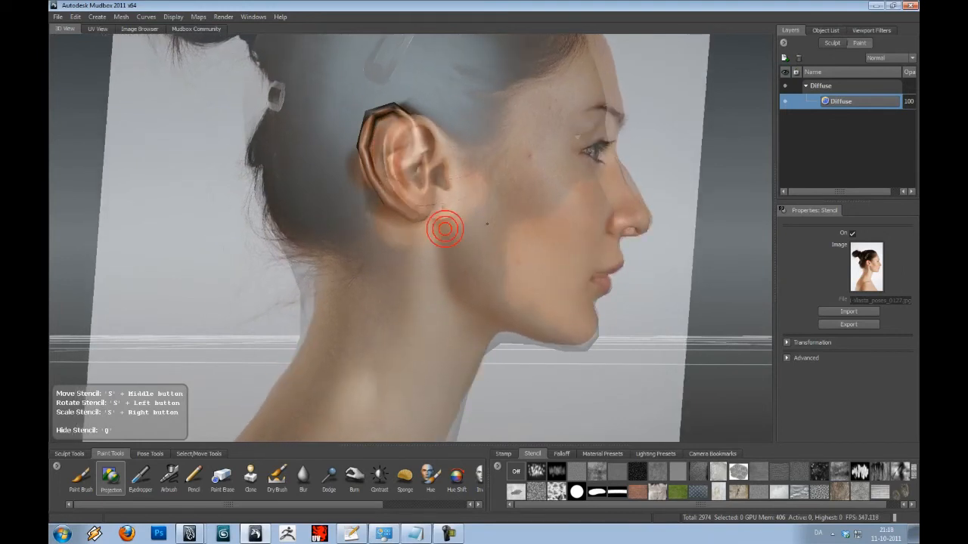
- Project the profile photo onto the jaw, cheek and the skin in front of the ear, then turn the stencil off
key(q)
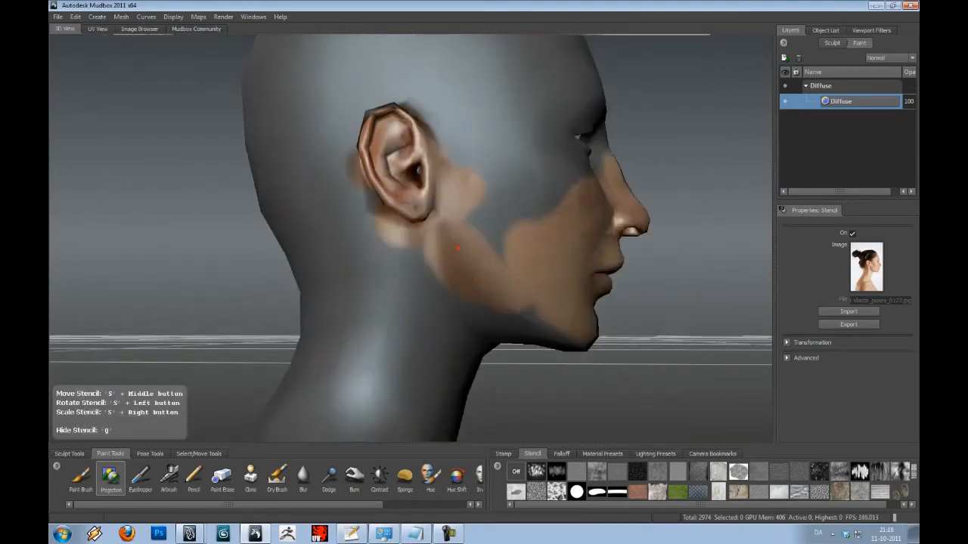
drag(516, 341, 447, 303)
mouse_move(502, 255)
mouse_down()
mouse_move(472, 210)
mouse_move(508, 197)
mouse_move(514, 160)
mouse_move(562, 188)
mouse_move(522, 140)
mouse_move(477, 125)
mouse_move(485, 203)
mouse_up()
alt+middle_drag(513, 261, 521, 265)
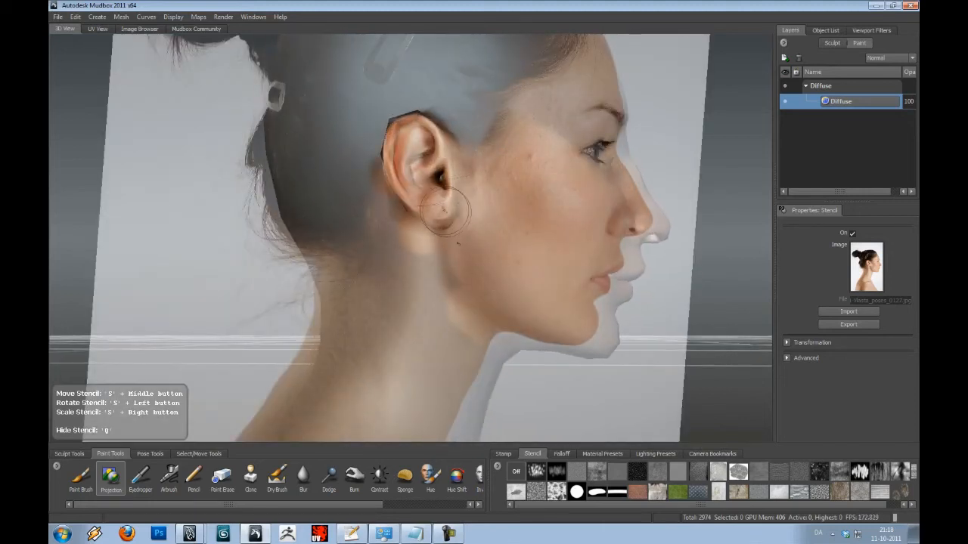
drag(437, 206, 437, 206)
mouse_move(394, 122)
mouse_down()
mouse_move(426, 160)
mouse_move(440, 219)
mouse_move(433, 265)
mouse_move(443, 261)
mouse_move(401, 264)
mouse_up()
key(q)
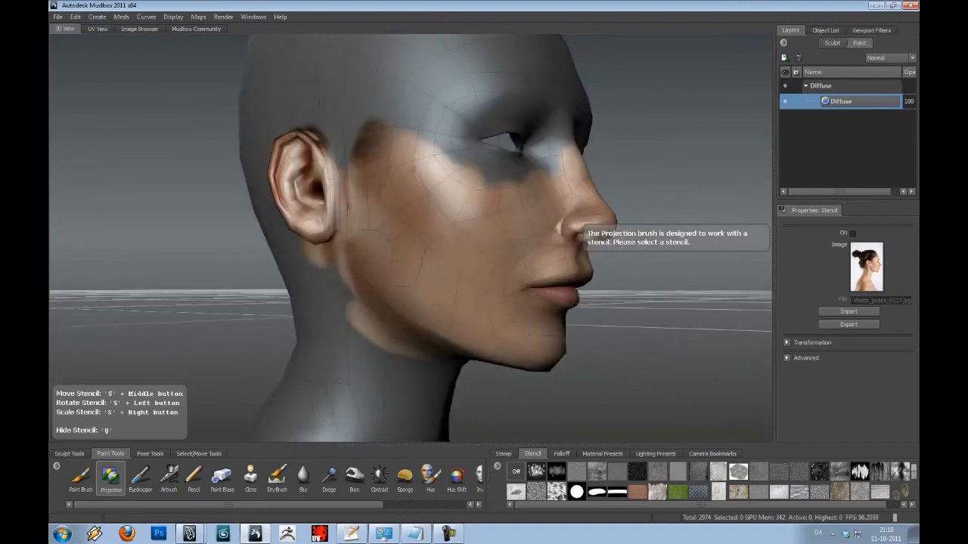
- Turn on flat lighting for the head model
alt+middle_drag(390, 259, 513, 330)
alt+right_drag(512, 330, 502, 290)
click(166, 18)
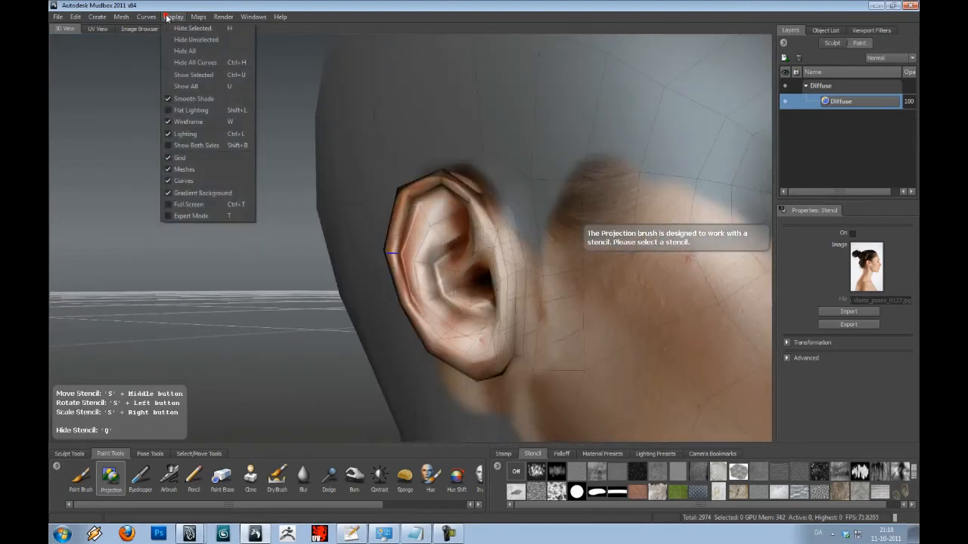
click(191, 110)
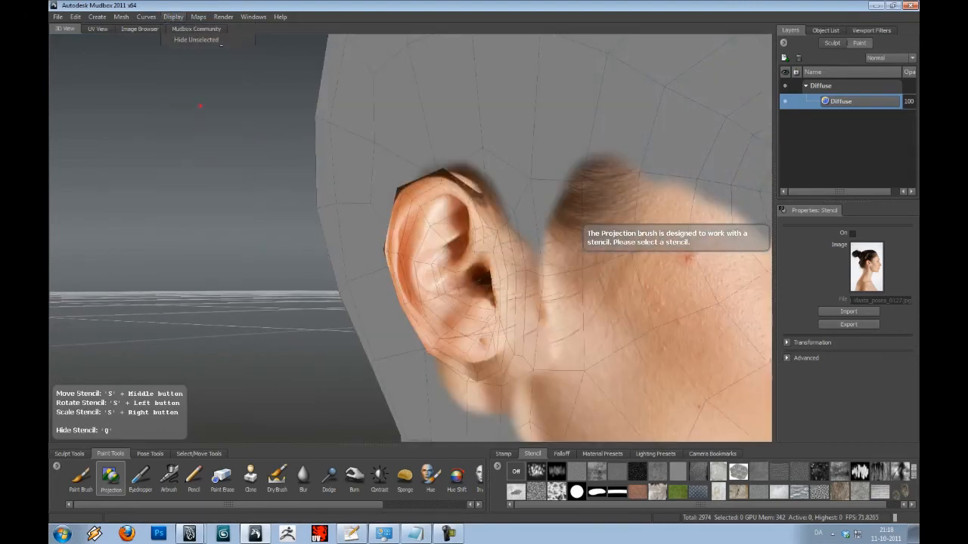
- Examine the projected ear texture from several angles and up close
alt+drag(392, 185, 555, 191)
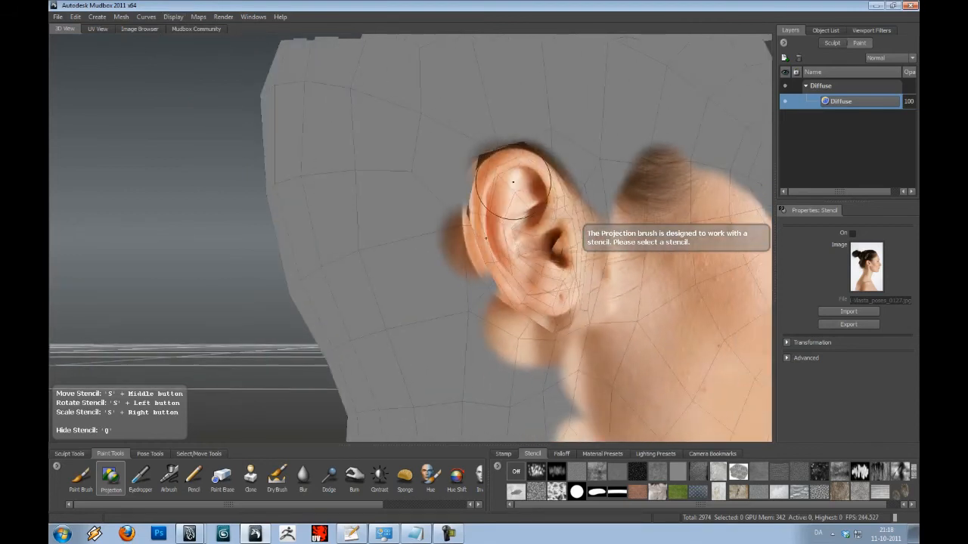
alt+drag(487, 206, 340, 219)
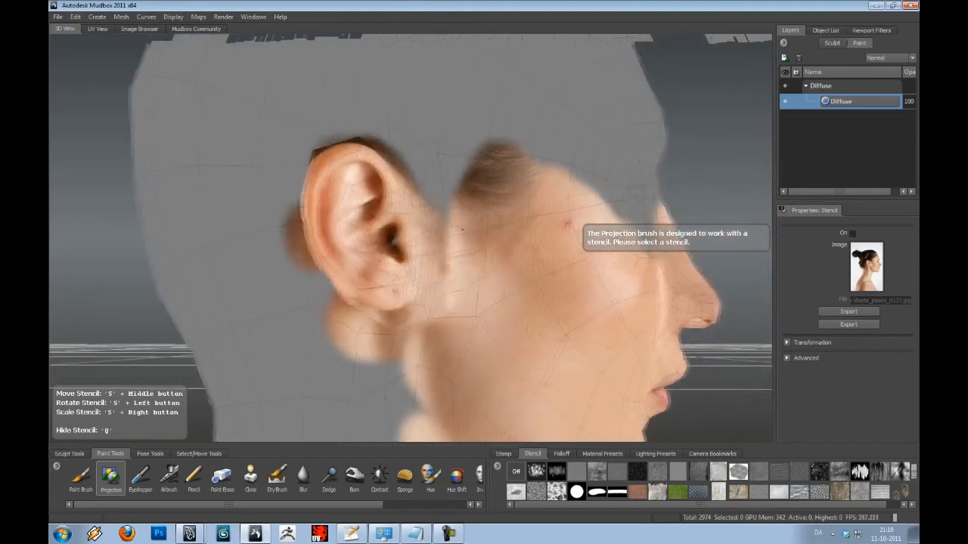
alt+right_drag(340, 219, 413, 226)
mouse_move(412, 225)
alt+mouse_down()
mouse_move(579, 227)
mouse_move(302, 230)
mouse_move(433, 236)
mouse_move(417, 237)
alt+mouse_up()
alt+middle_drag(416, 237, 461, 228)
alt+right_drag(416, 236, 465, 237)
mouse_move(464, 238)
alt+mouse_down()
mouse_move(477, 239)
mouse_move(464, 251)
alt+mouse_up()
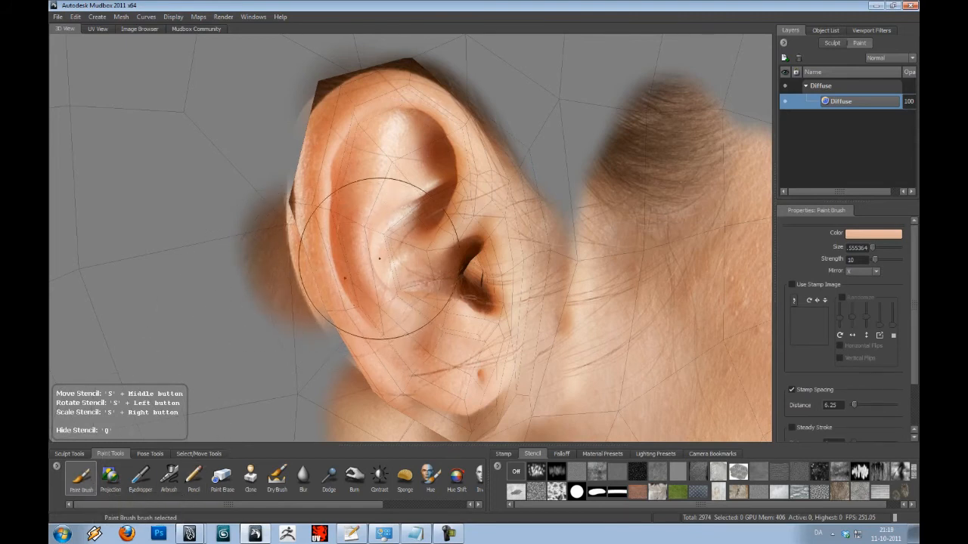
- Try painting the upper hollow of the ear with a sampled skin colour at brush strength 100
key(i)
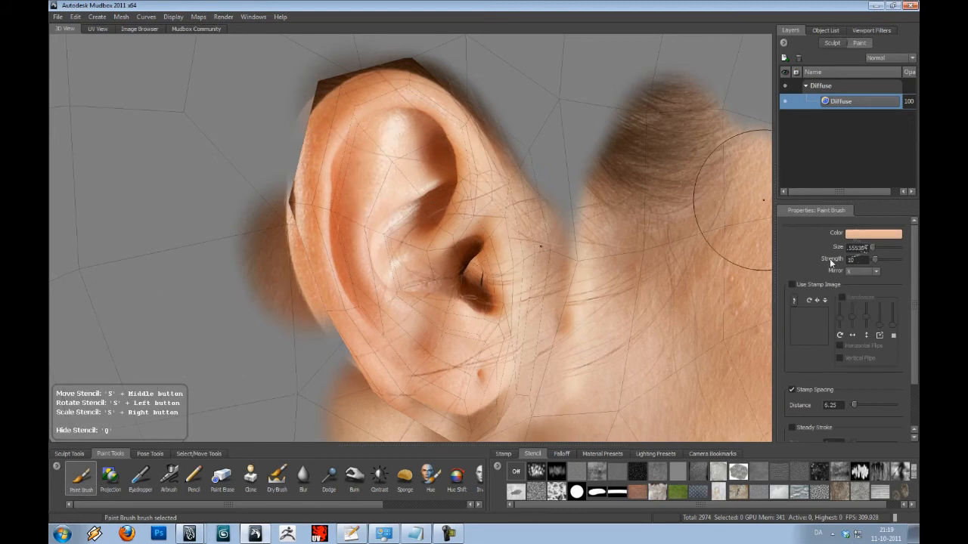
drag(431, 217, 391, 224)
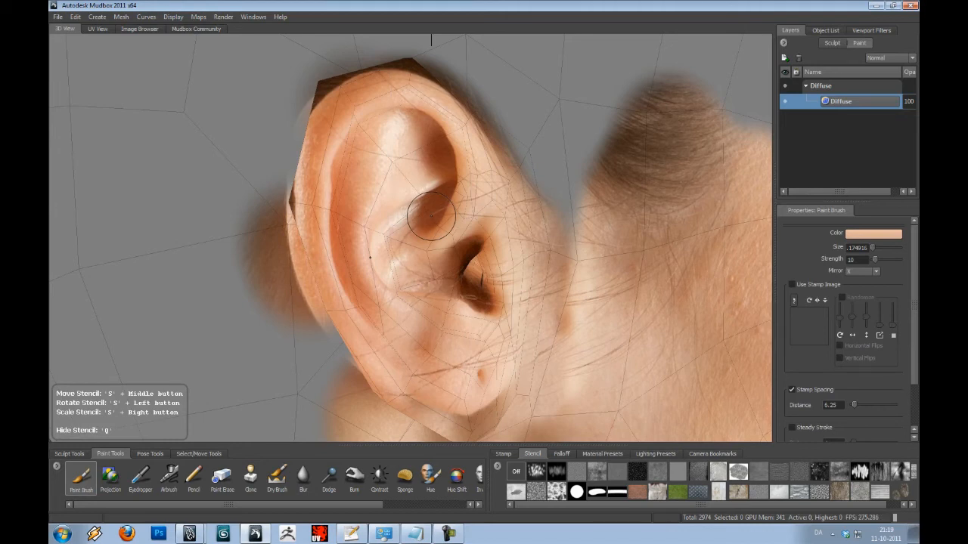
drag(390, 223, 433, 224)
drag(349, 262, 369, 264)
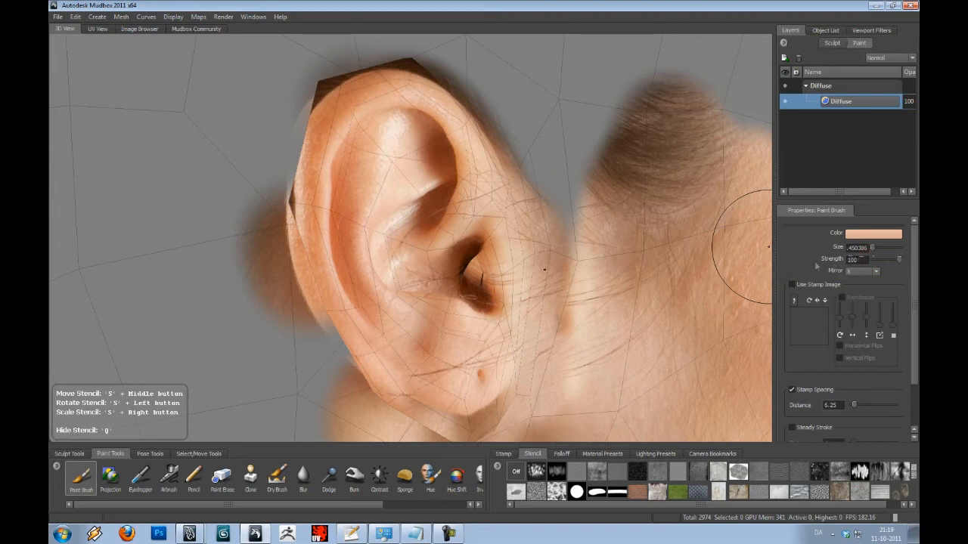
alt+drag(628, 271, 619, 262)
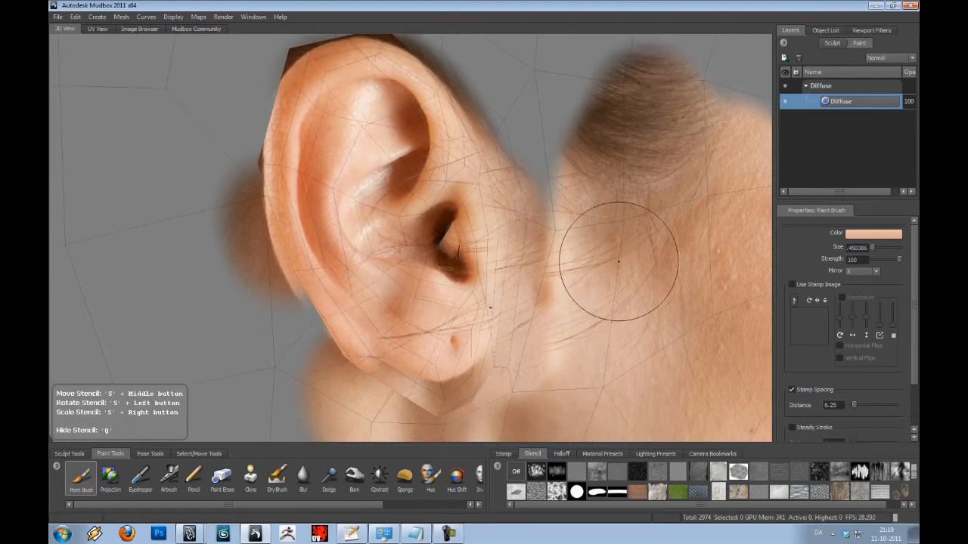
alt+right_drag(622, 268, 576, 283)
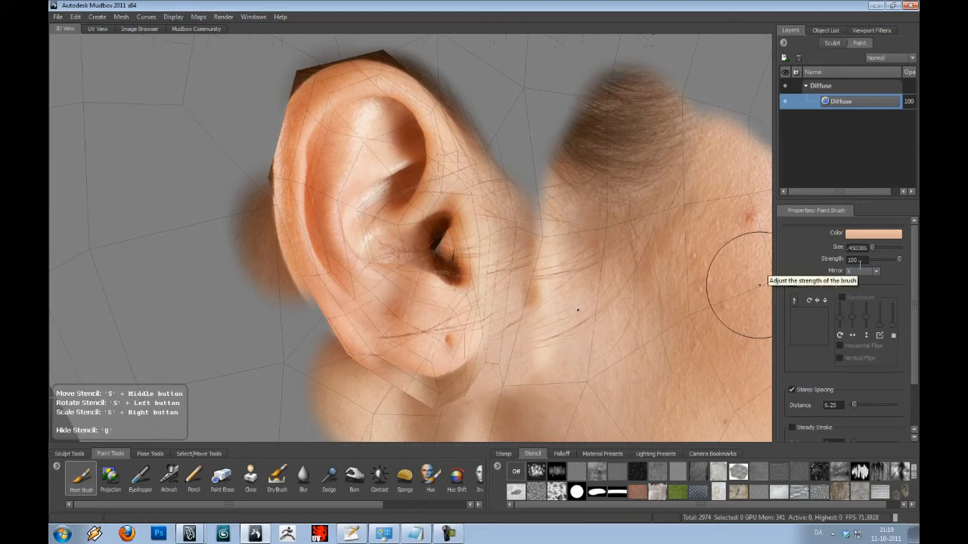
key(i)
click(369, 161)
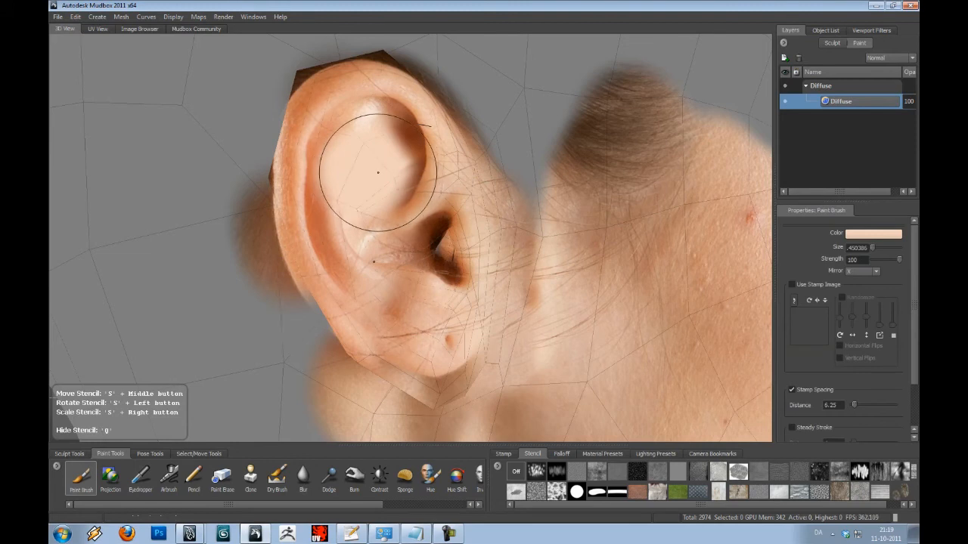
- Sample the light skin inside the upper ear, set the paint brush strength to 10 and shrink the brush
key(i)
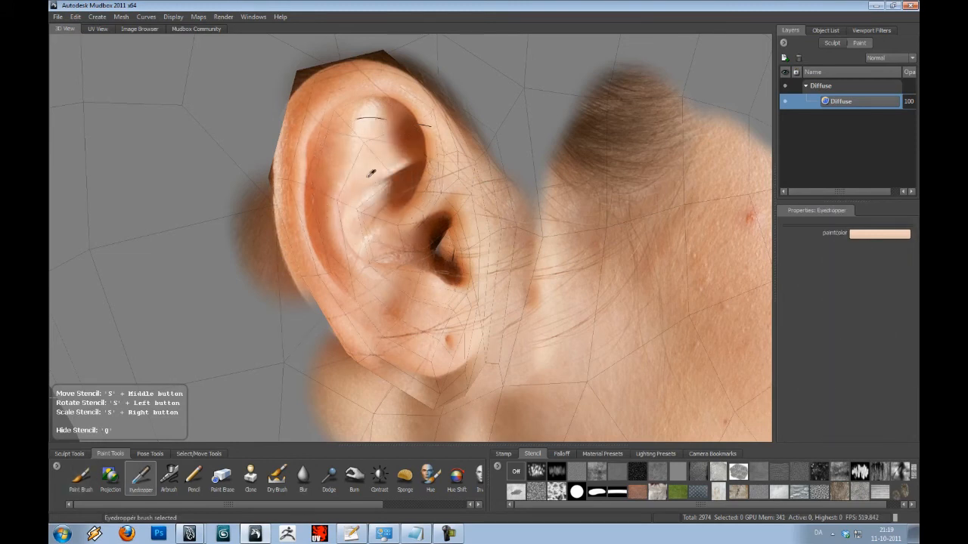
click(373, 169)
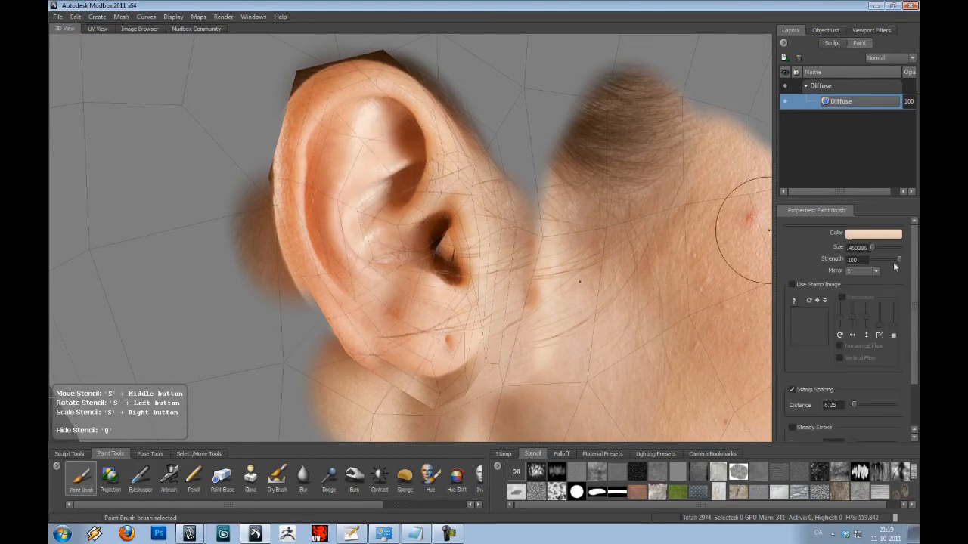
text(10)
key(Return)
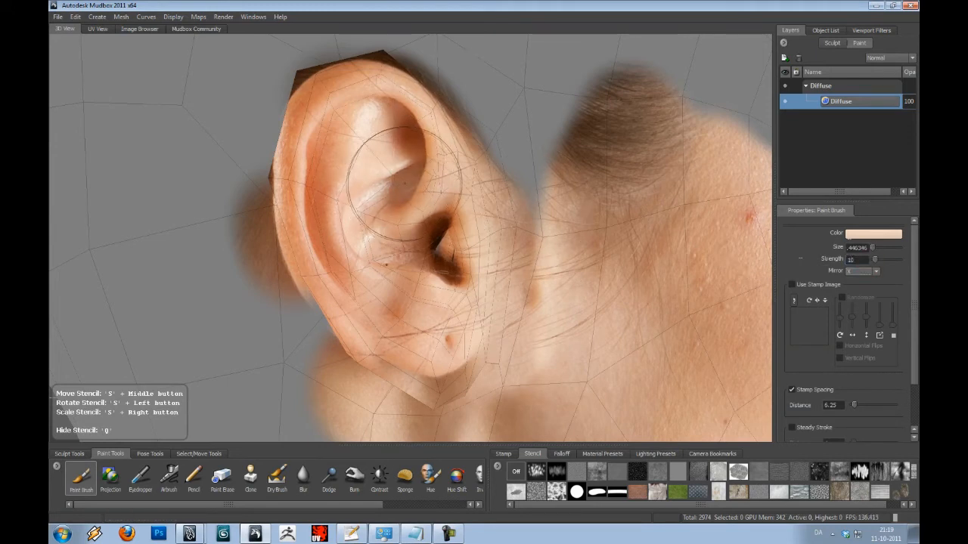
key(b)
mouse_move(401, 179)
mouse_down()
mouse_move(360, 179)
mouse_move(409, 168)
mouse_move(399, 184)
mouse_move(386, 183)
mouse_move(398, 200)
mouse_move(391, 205)
mouse_move(438, 214)
mouse_up()
key(b)
- Sample neighbouring skin tones and paint over the hard shadow in the middle of the ear
key(i)
click(380, 208)
key(i)
click(428, 203)
- Sample the dark brown of the ear canal and fill in the opening with it
key(i)
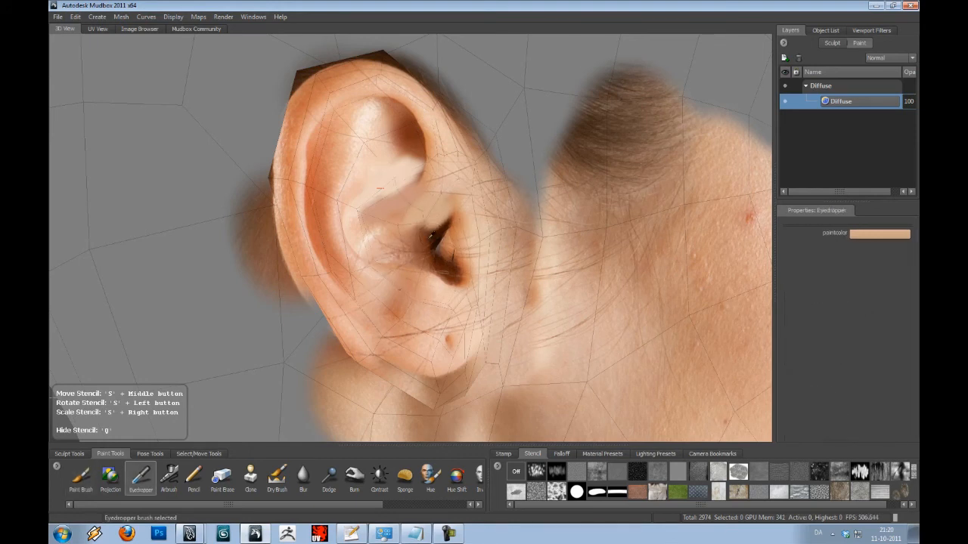
click(437, 240)
drag(434, 260, 453, 241)
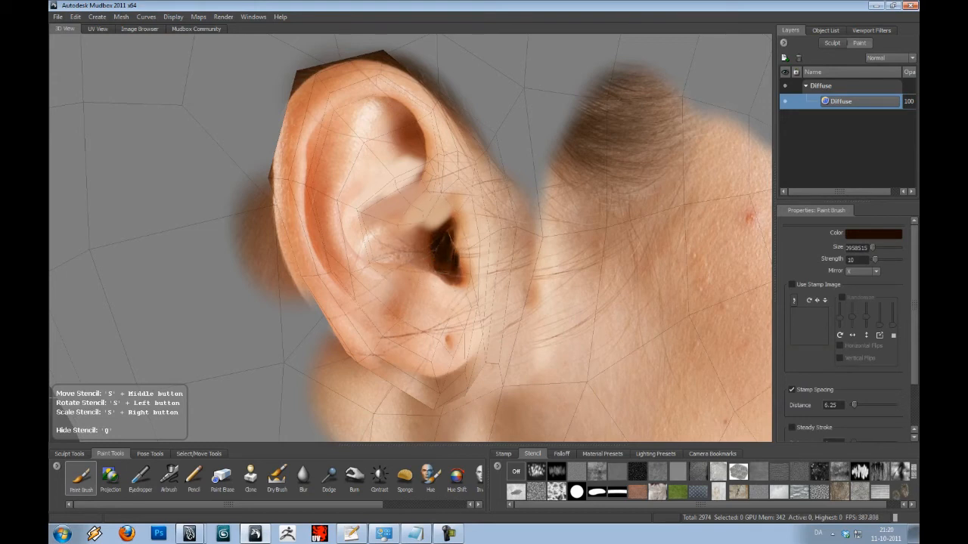
- Paint sampled skin tones over the area above the ear canal and the dark shadow in the upper hollow
key(i)
click(412, 214)
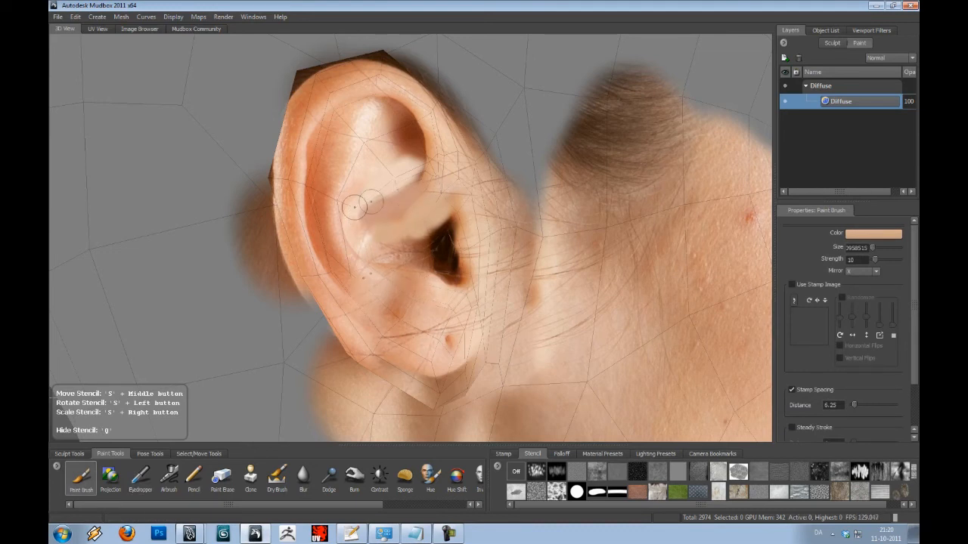
key(i)
click(387, 151)
mouse_move(399, 136)
mouse_down()
mouse_move(399, 145)
mouse_move(401, 114)
mouse_move(422, 160)
mouse_up()
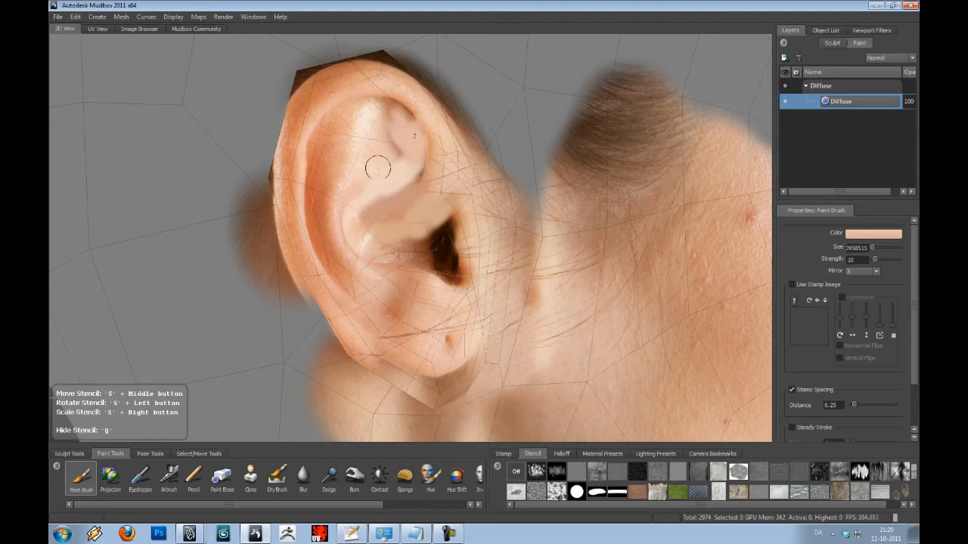
- Cover the dark top edge of the ear with sampled orange skin, and blend the upper rim with a lighter sampled tone
key(i)
click(301, 95)
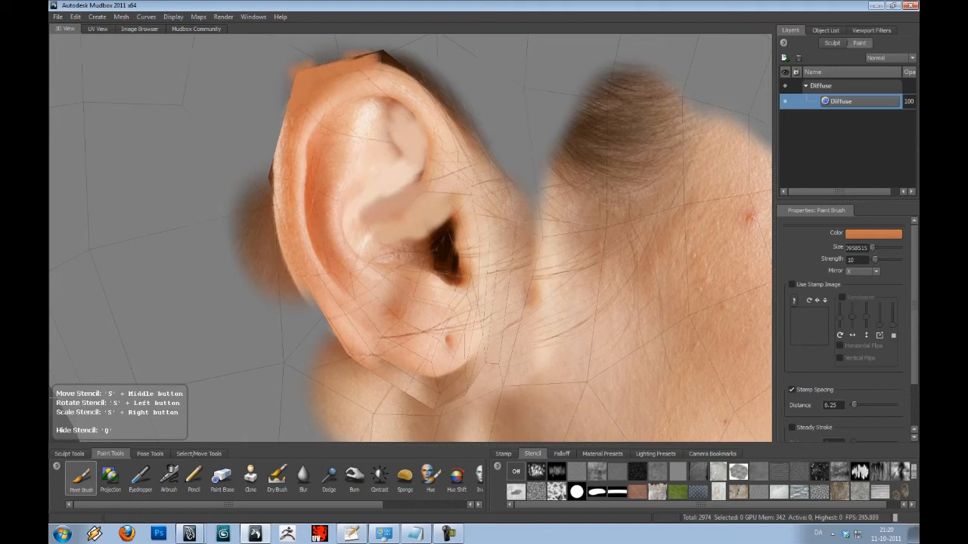
mouse_move(381, 56)
mouse_down()
mouse_move(427, 79)
mouse_move(384, 59)
mouse_up()
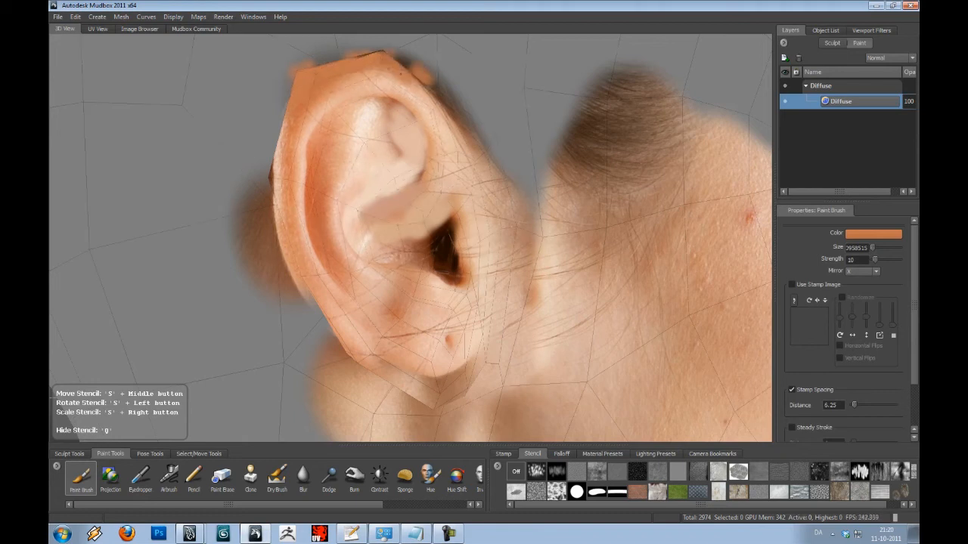
key(i)
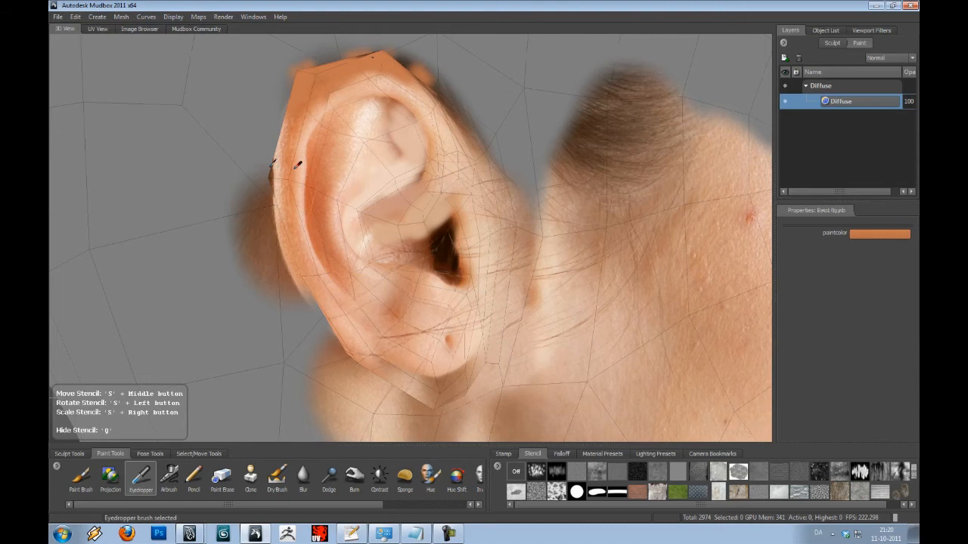
click(295, 167)
mouse_move(305, 127)
mouse_down()
mouse_move(312, 97)
mouse_move(337, 83)
mouse_move(409, 94)
mouse_move(431, 121)
mouse_move(400, 87)
mouse_move(360, 144)
mouse_up()
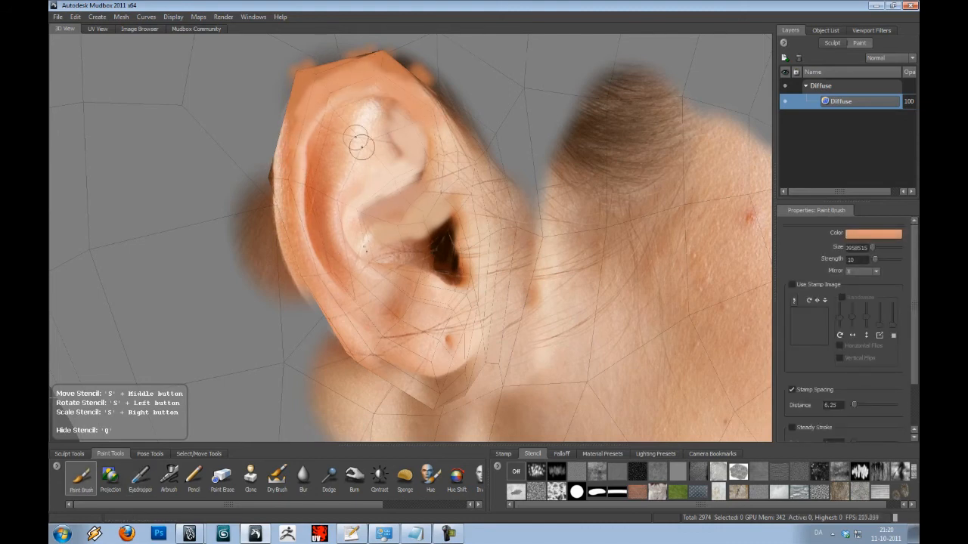
- Sample skin tones from the ear's outer rim and paint along the rim from its top down to the lower back
alt+drag(540, 205, 494, 209)
alt+right_drag(494, 210, 476, 196)
mouse_move(475, 196)
alt+mouse_down()
mouse_move(370, 177)
mouse_move(258, 186)
mouse_move(435, 198)
alt+mouse_up()
alt+middle_drag(435, 198, 521, 182)
alt+right_drag(521, 181, 546, 215)
key(3)
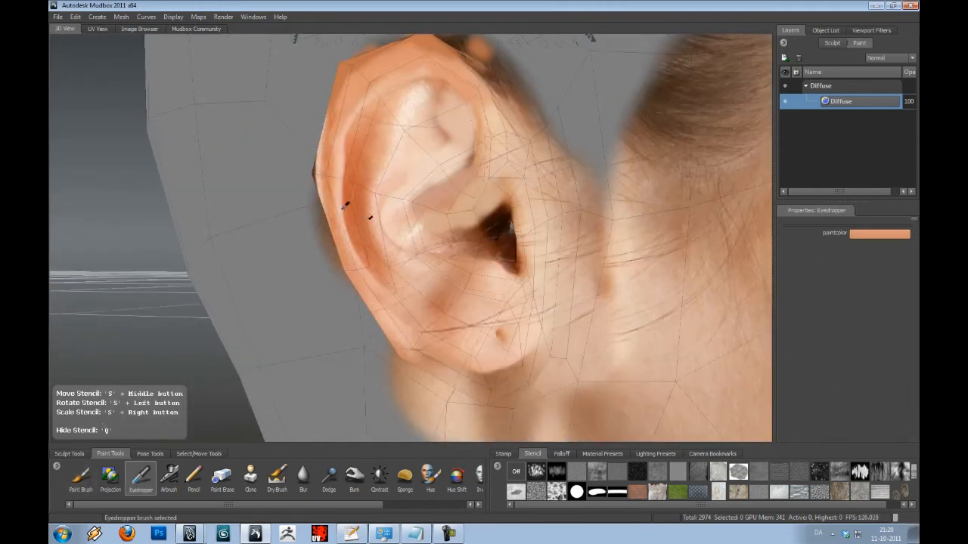
click(344, 198)
key(1)
mouse_move(340, 180)
mouse_down()
mouse_move(347, 104)
mouse_move(340, 199)
mouse_move(352, 272)
mouse_up()
key(3)
click(346, 98)
key(1)
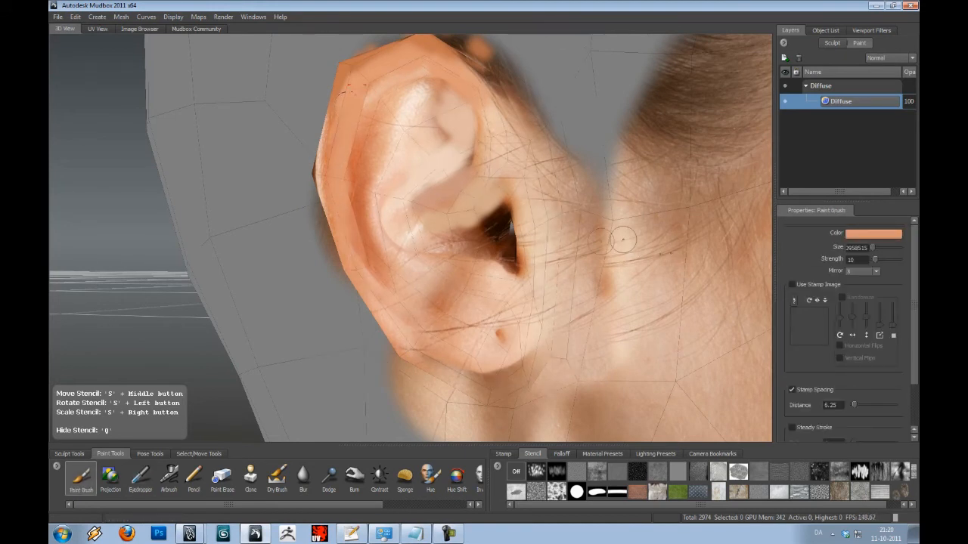
- Examine the texture on the opposite ear and side of the face
alt+right_drag(711, 237, 627, 235)
alt+drag(627, 235, 484, 208)
alt+right_drag(483, 208, 412, 200)
alt+drag(412, 200, 522, 212)
alt+right_drag(522, 212, 564, 212)
alt+drag(563, 211, 321, 199)
alt+middle_drag(322, 216, 334, 189)
alt+drag(347, 201, 324, 196)
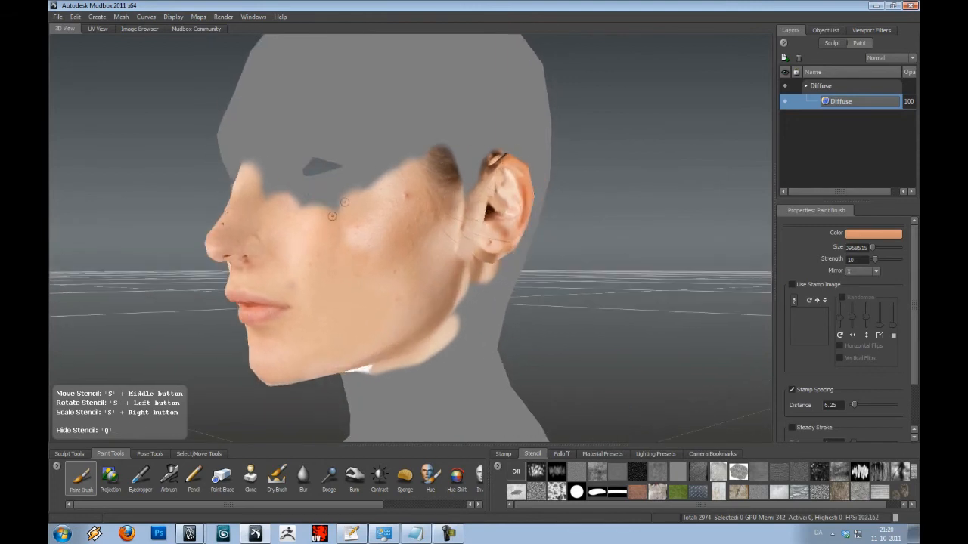
alt+drag(401, 206, 357, 208)
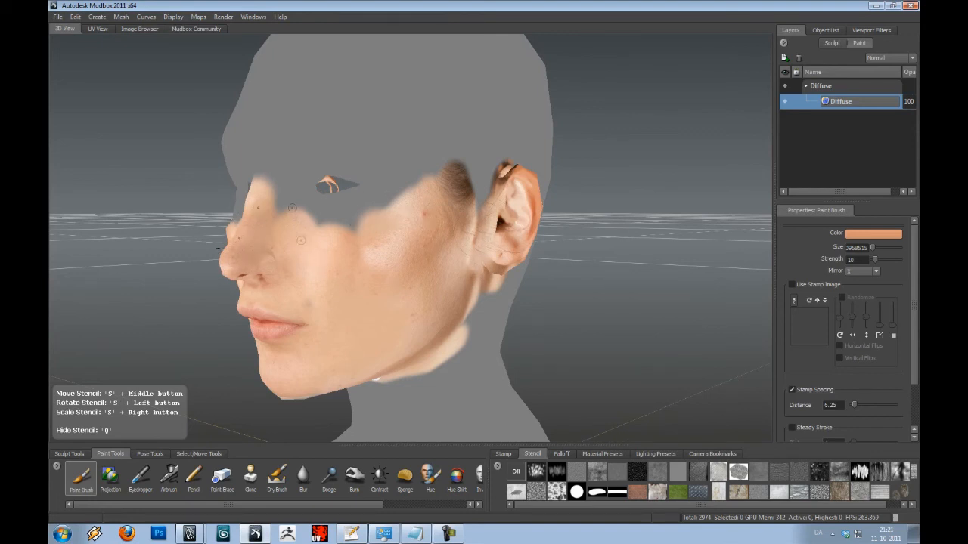
- Set the three-quarter face photo as the stencil and return to the 3D view
click(136, 30)
click(142, 282)
click(108, 265)
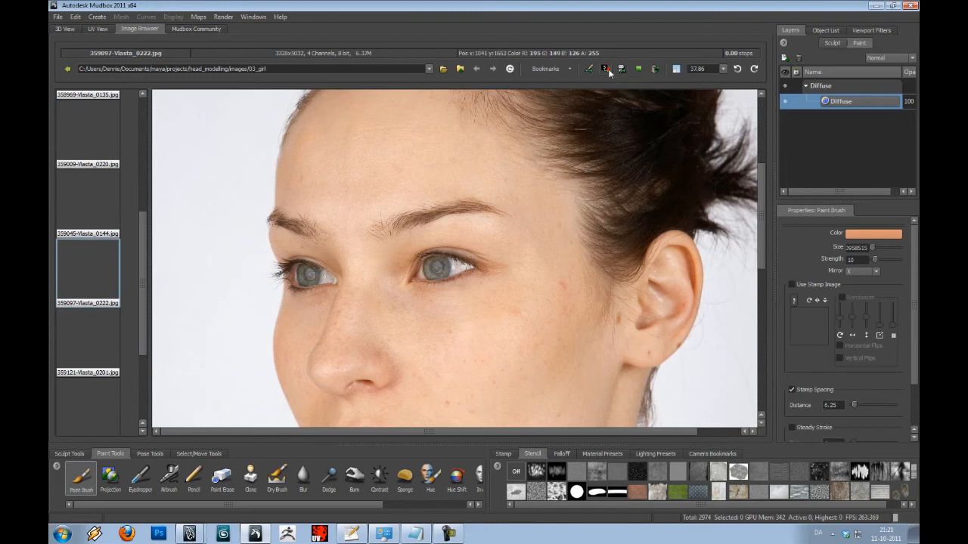
click(66, 29)
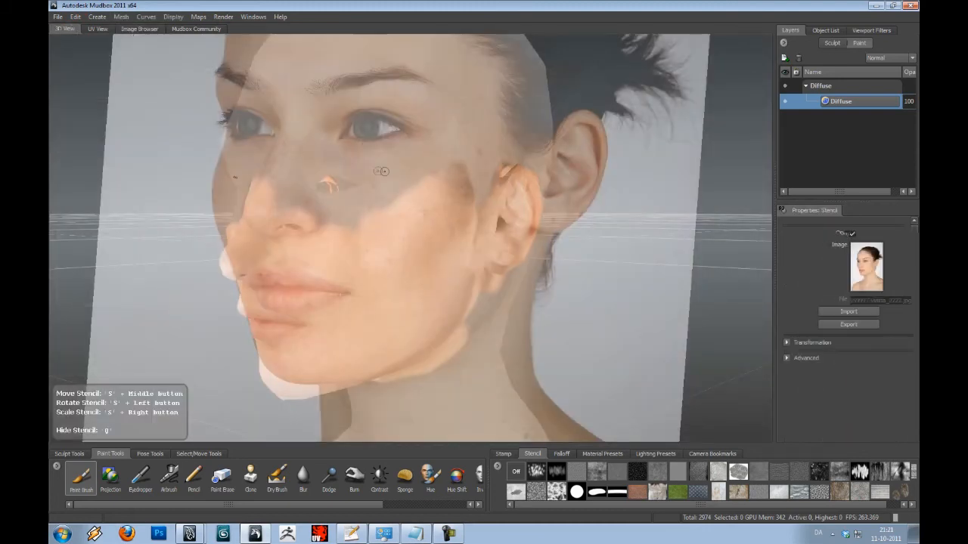
- Shrink, rotate and move the three-quarter stencil, and turn the head to match the photo's angle
right_drag(420, 202, 378, 210)
drag(378, 210, 410, 196)
right_drag(397, 197, 376, 212)
alt+middle_drag(376, 213, 365, 223)
drag(365, 222, 401, 215)
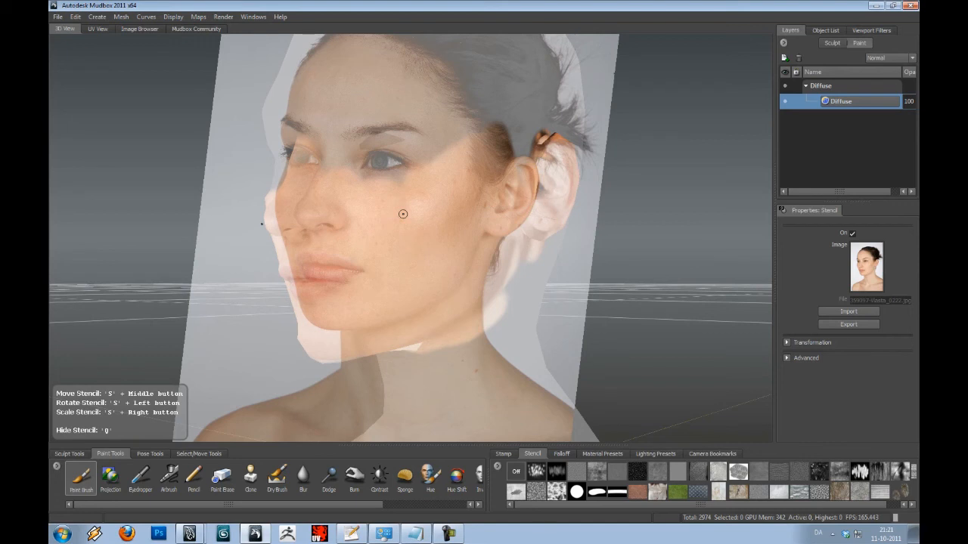
mouse_move(428, 212)
mouse_down()
mouse_move(391, 210)
mouse_move(389, 227)
mouse_move(408, 219)
mouse_move(386, 221)
mouse_move(441, 220)
mouse_up()
alt+right_drag(440, 220, 399, 220)
alt+drag(464, 214, 443, 213)
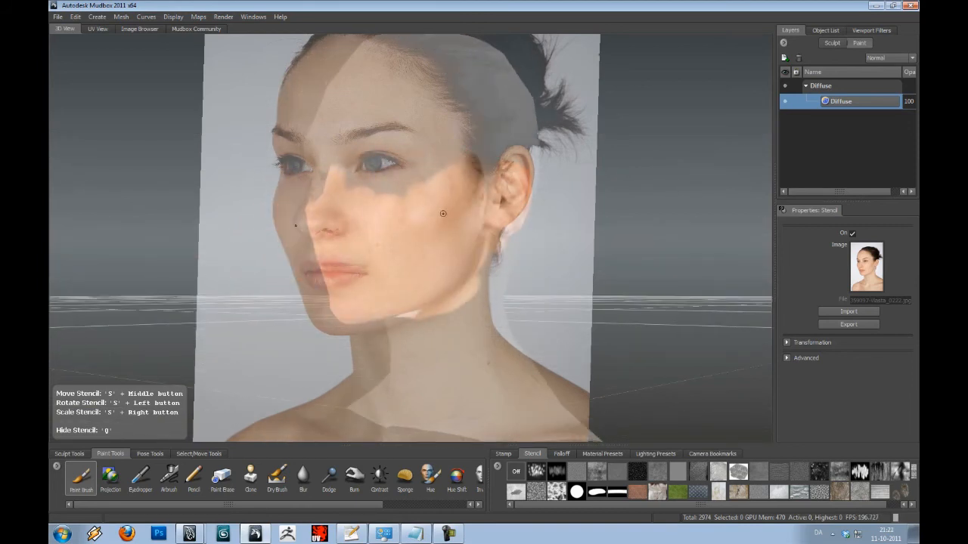
mouse_move(368, 221)
alt+mouse_down()
mouse_move(452, 222)
mouse_move(371, 228)
alt+mouse_up()
- Hide the photo stencil and check the Diffuse paint layer's commands for exporting the channel to PSD
key(q)
alt+drag(446, 219, 412, 220)
right_click(879, 119)
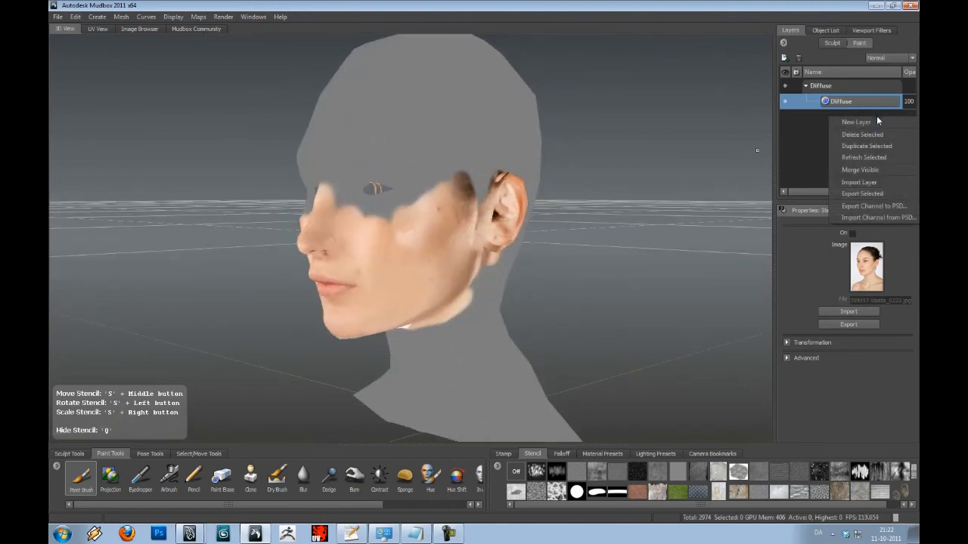
click(803, 126)
right_click(840, 105)
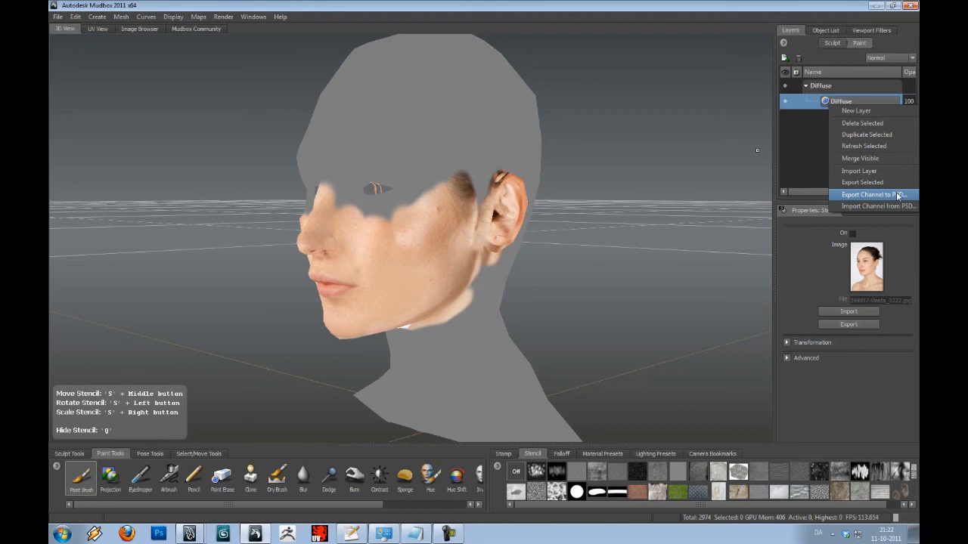
click(813, 158)
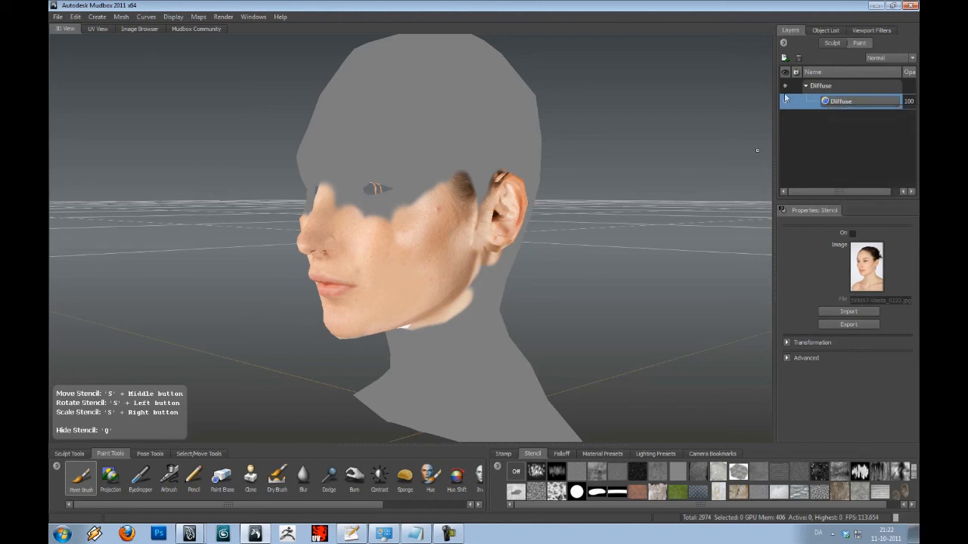
- Create a new paint layer named Shadow in the Diffuse channel and set its blend mode to Multiply
alt+drag(412, 215, 482, 182)
click(784, 58)
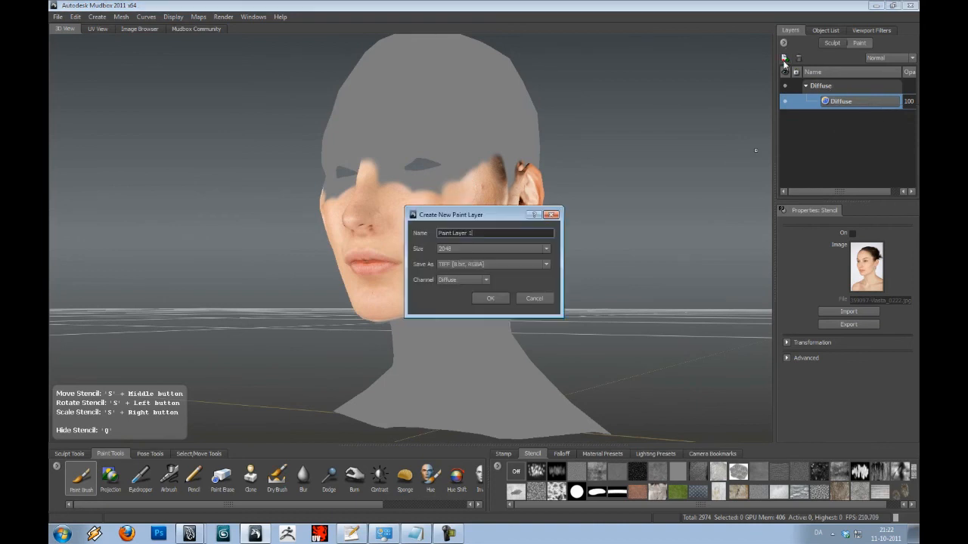
triple_click(505, 233)
click(446, 248)
click(446, 287)
triple_click(482, 235)
text(Shadow)
click(496, 300)
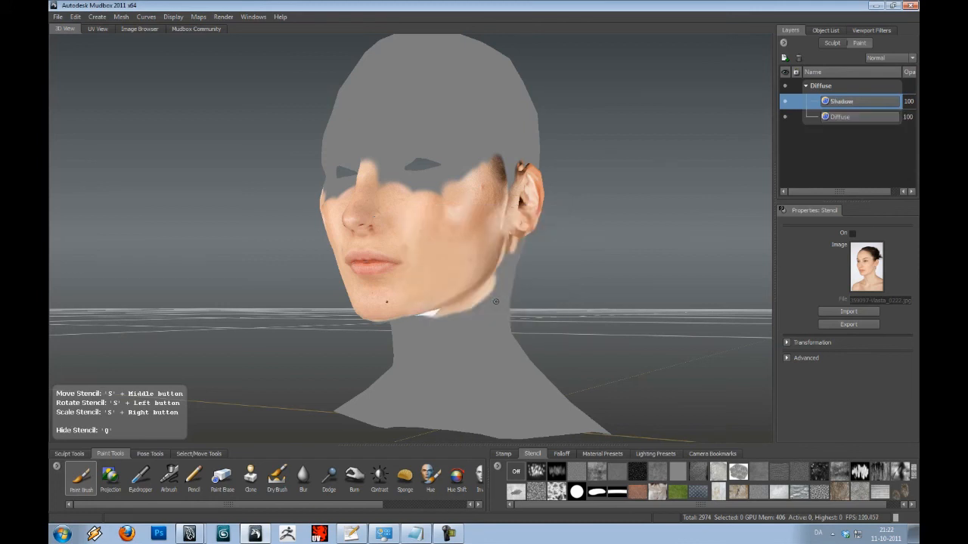
click(884, 59)
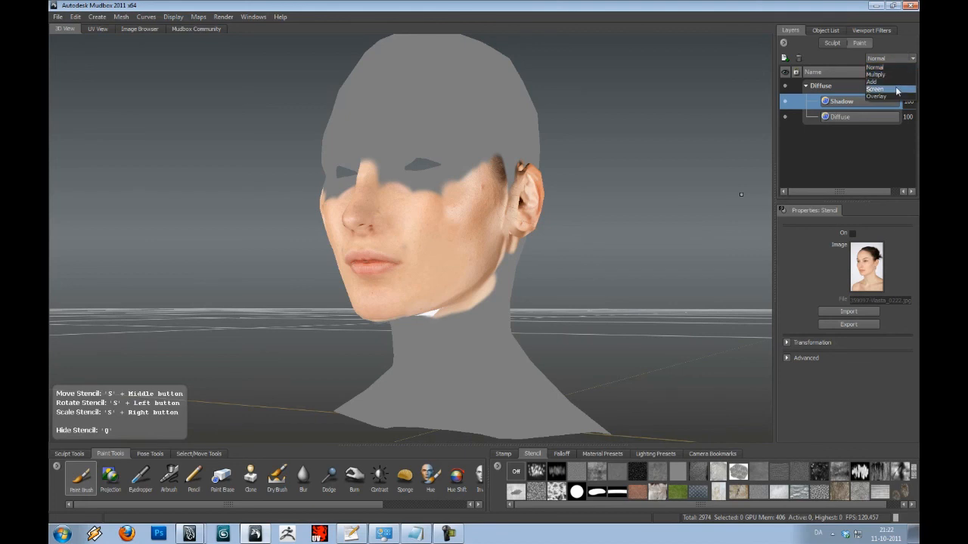
click(896, 74)
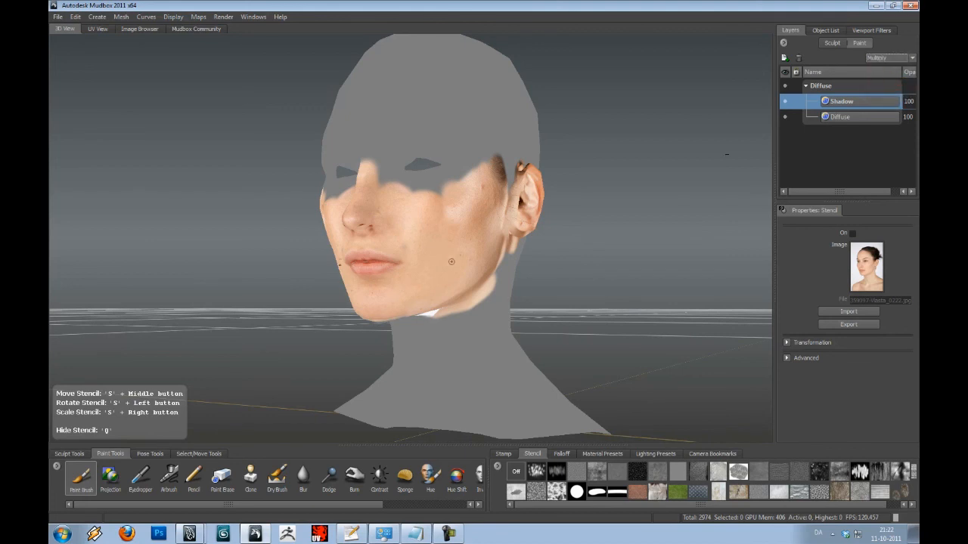
- Sample the dark brown at the temple and paint it over the nose, cheeks, mouth area and chin on the Shadow layer
alt+drag(477, 248, 457, 253)
key(i)
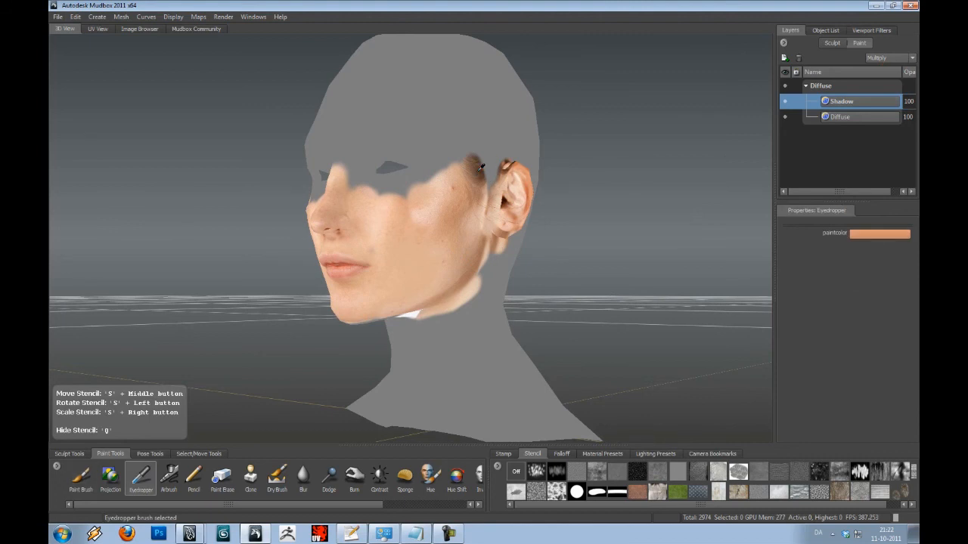
click(479, 169)
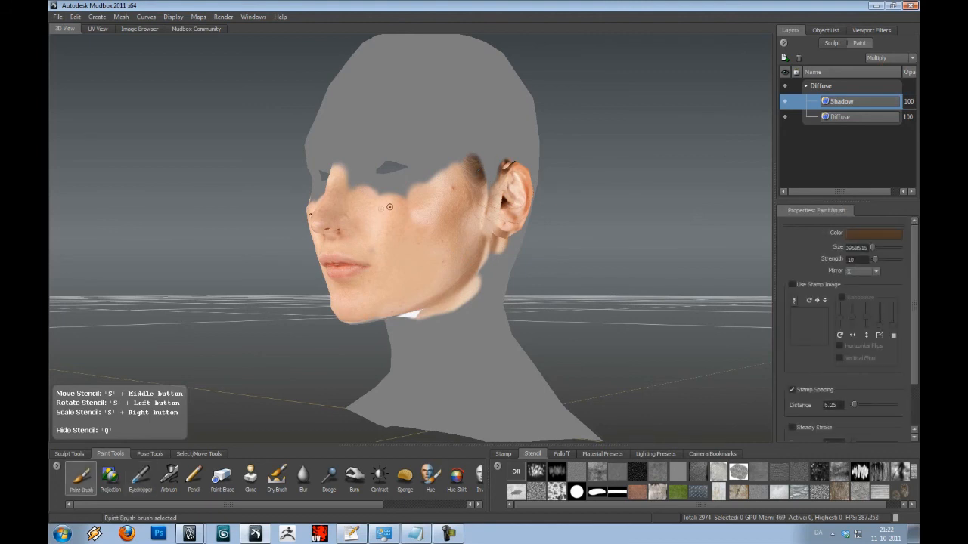
mouse_move(355, 201)
mouse_down()
mouse_move(374, 202)
mouse_move(346, 198)
mouse_move(349, 178)
mouse_move(344, 220)
mouse_move(397, 250)
mouse_move(401, 242)
mouse_move(359, 223)
mouse_move(446, 238)
mouse_move(463, 227)
mouse_move(457, 246)
mouse_move(443, 243)
mouse_move(348, 310)
mouse_move(325, 258)
mouse_move(367, 249)
mouse_move(333, 234)
mouse_move(321, 196)
mouse_move(415, 204)
mouse_up()
alt+drag(324, 229, 361, 182)
alt+right_drag(361, 182, 398, 240)
alt+drag(399, 241, 378, 234)
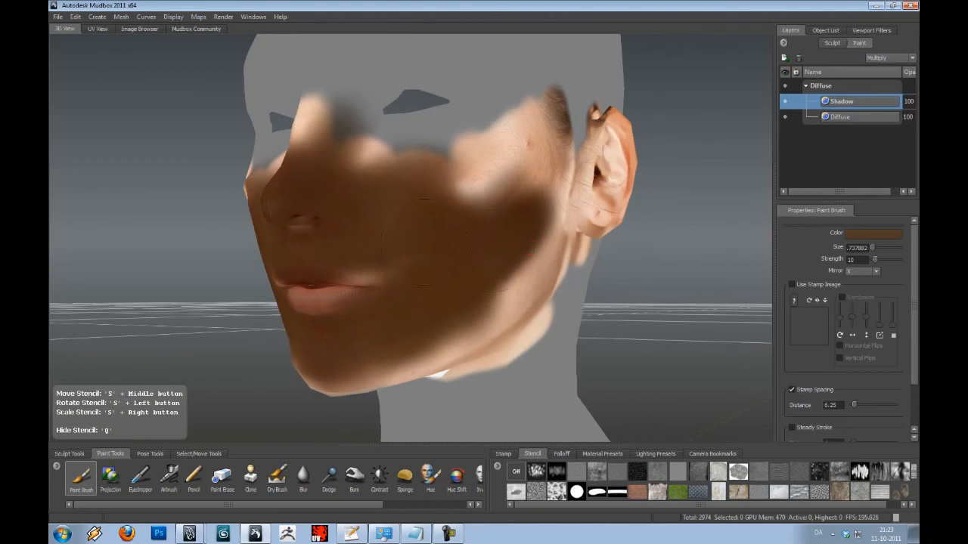
- Paint the same dark brown over the upper cheeks and around both eyes, and check the shading from the front
mouse_move(423, 189)
mouse_down()
mouse_move(492, 163)
mouse_move(431, 140)
mouse_move(325, 146)
mouse_move(367, 147)
mouse_move(448, 92)
mouse_move(378, 66)
mouse_move(327, 104)
mouse_up()
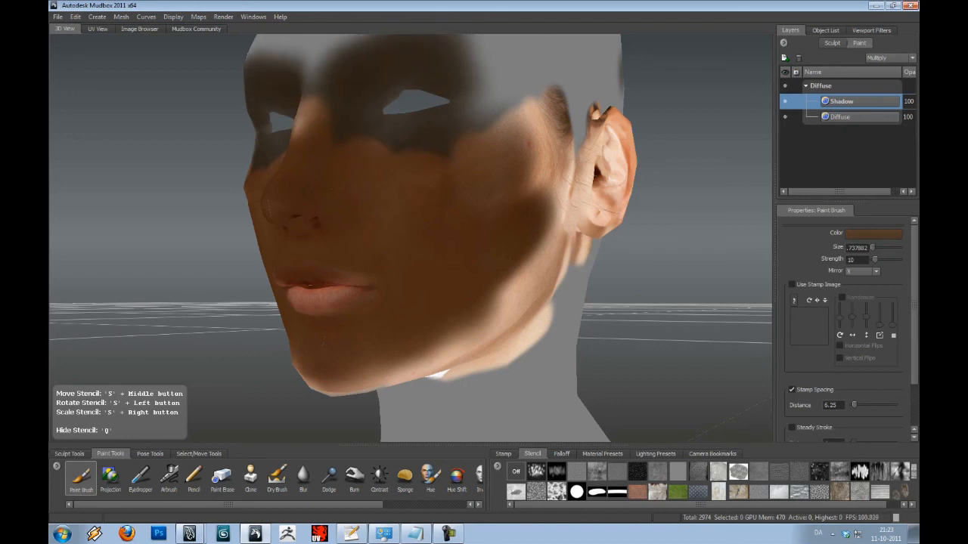
scroll(556, 291, down, 5)
alt+drag(545, 290, 324, 249)
scroll(291, 285, up, 4)
scroll(227, 253, down, 3)
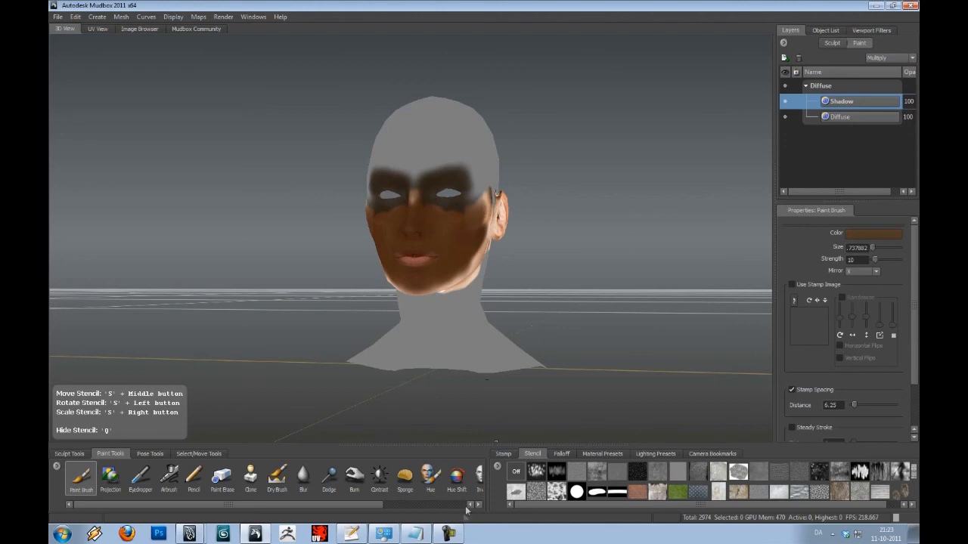
mouse_move(453, 536)
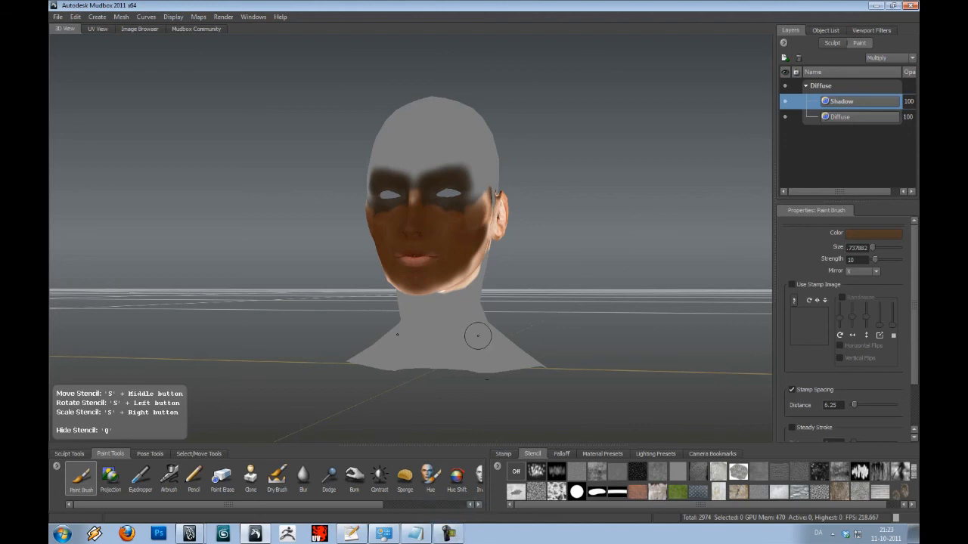